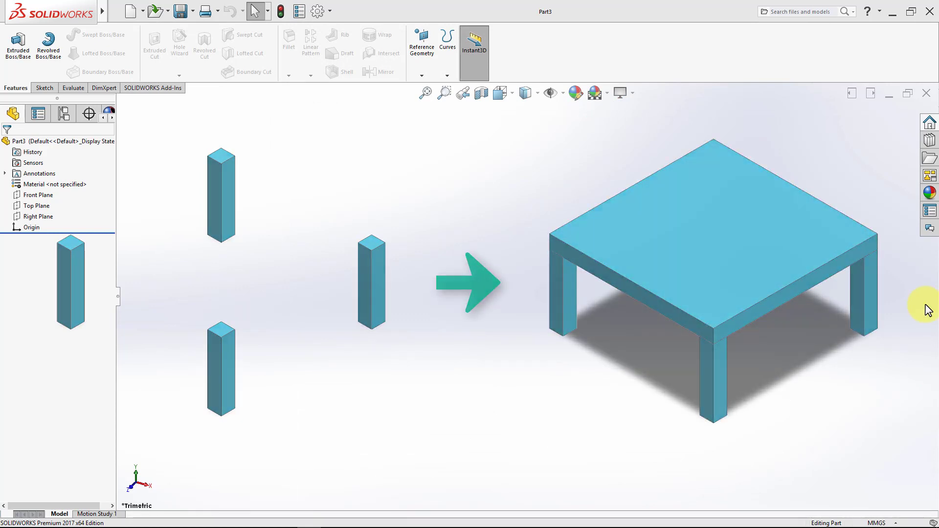
Set the document units to IPS (inch, pound, second)
left_click(877, 523)
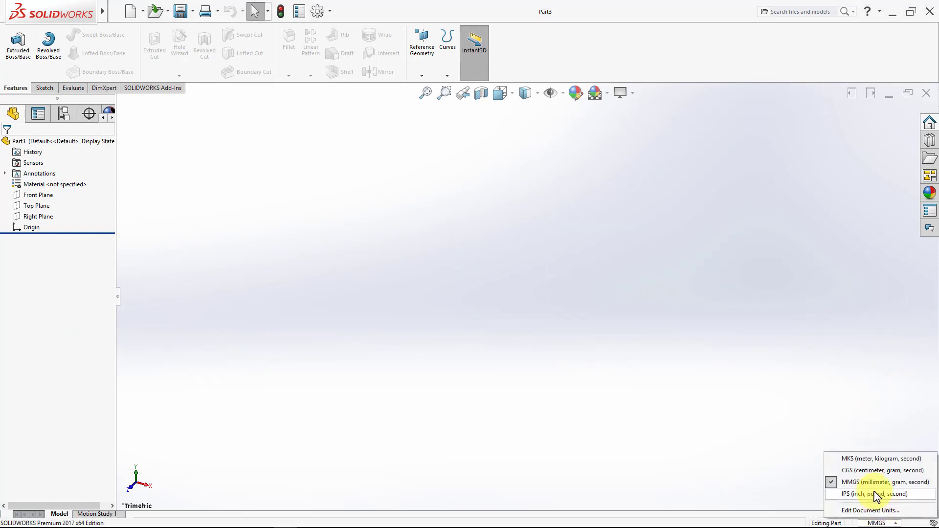
left_click(863, 494)
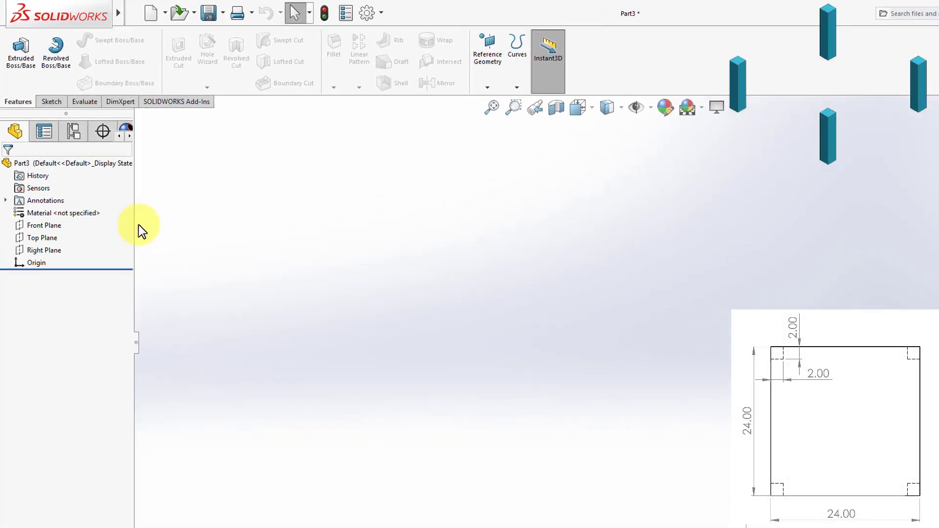
Start a sketch on the Top Plane and draw a small corner rectangle about 0.34 in tall, up and to the left of the origin
left_click(56, 240)
left_click(63, 223)
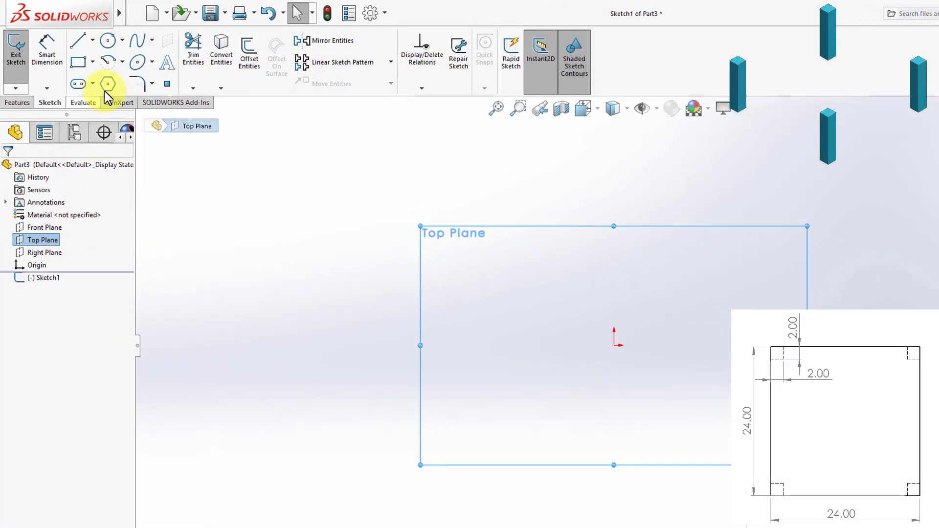
left_click(77, 62)
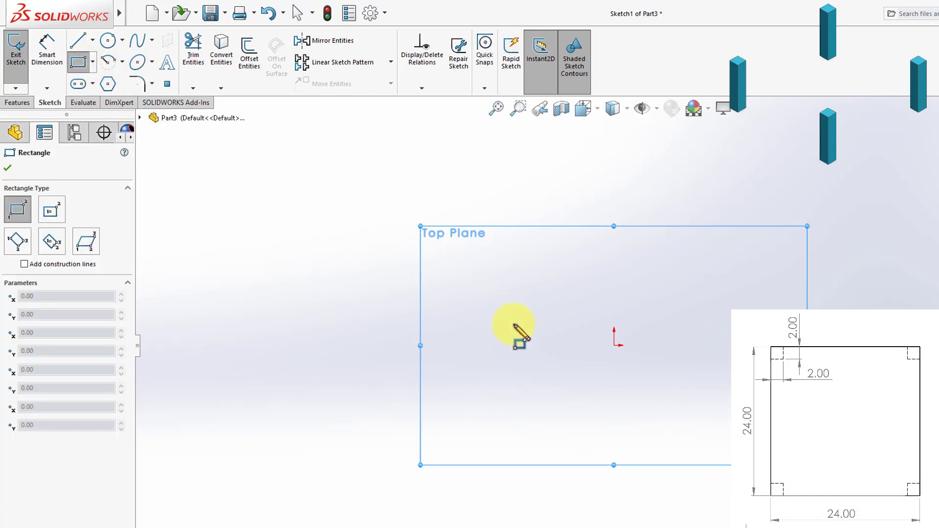
left_click(493, 281)
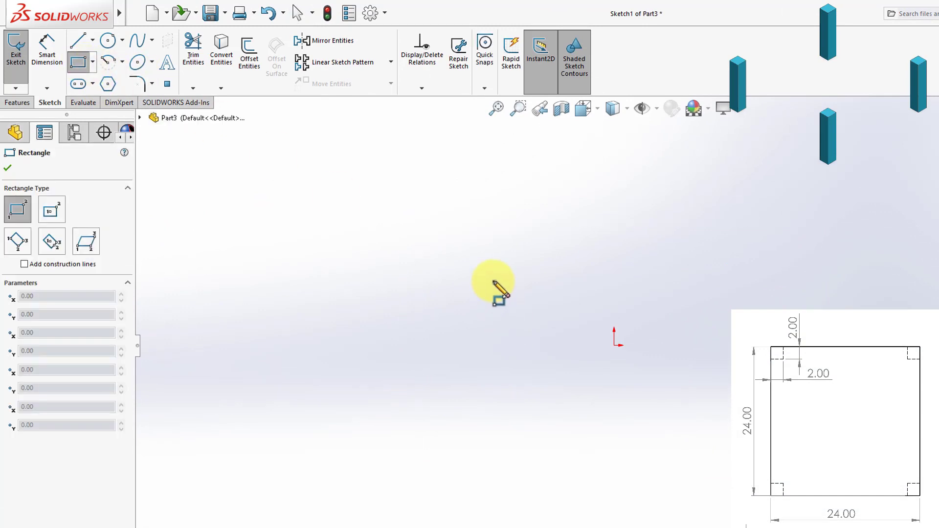
left_click(476, 299)
Dimension the rectangle's right vertical side as 2 in
left_click(47, 49)
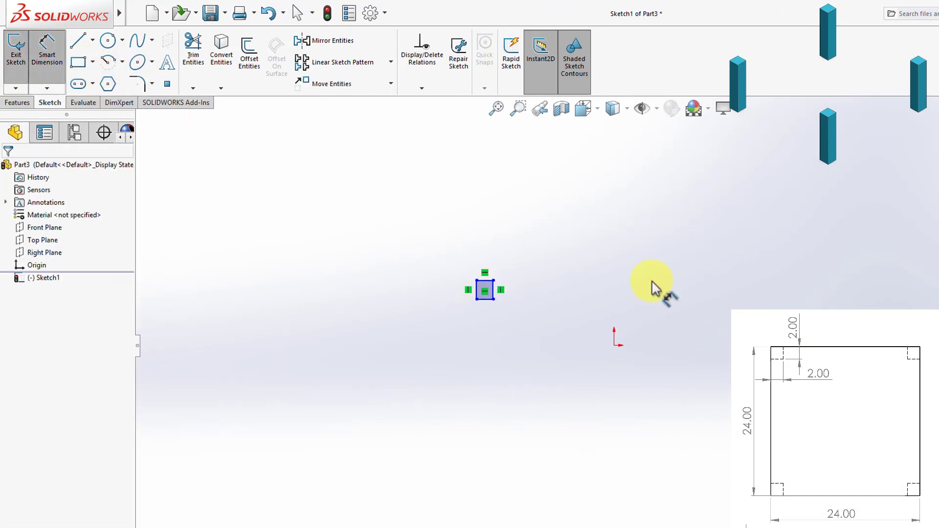
left_click(493, 291)
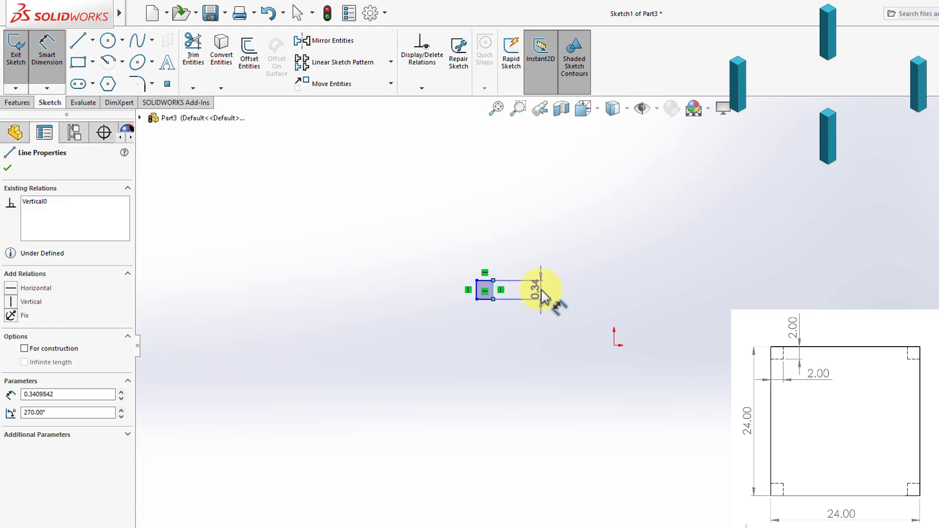
left_click(540, 293)
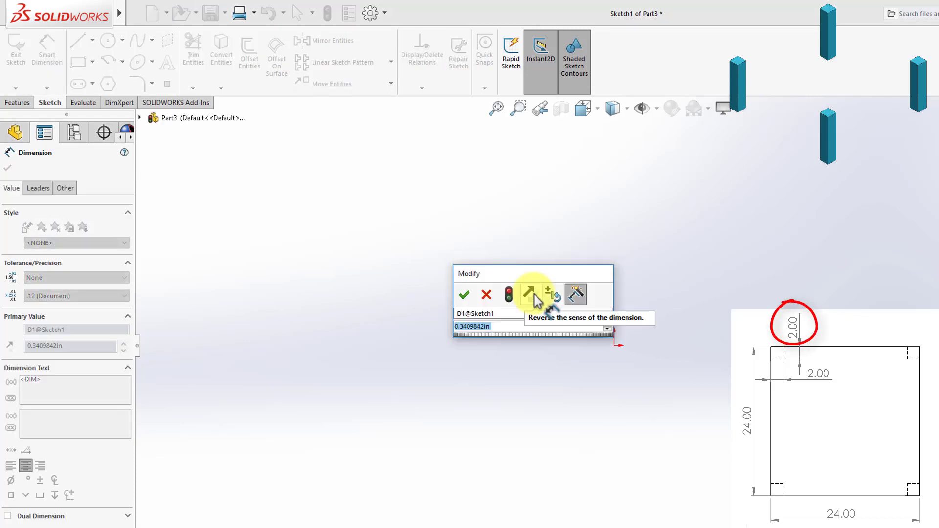
type("2")
key("Return")
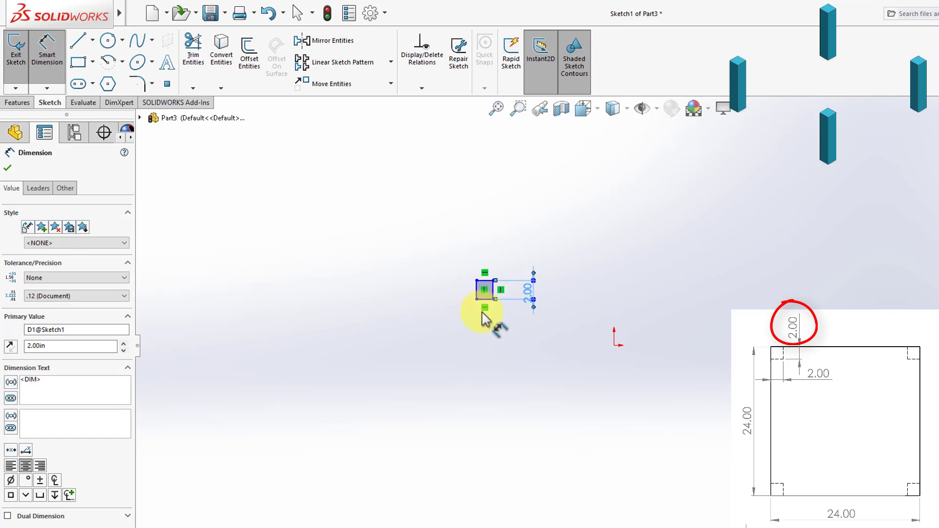
key("Escape")
Add an Equal relation between the rectangle's bottom and right sides to make it square
left_click(489, 298)
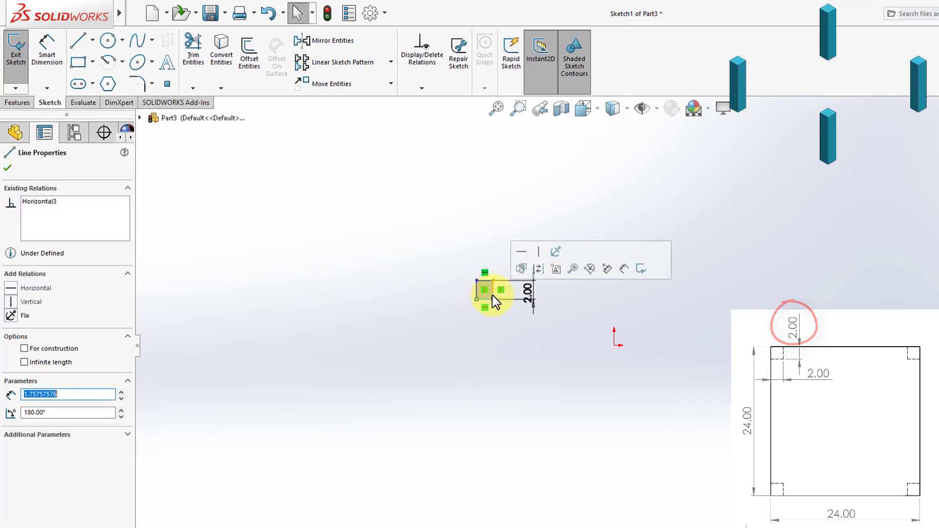
left_click(494, 292, "ctrl")
left_click(30, 408)
left_click(510, 339)
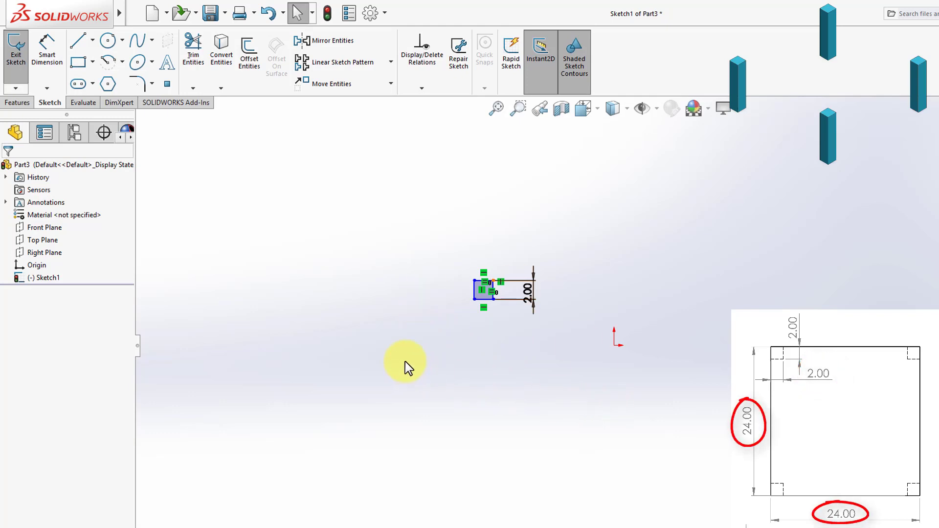
Draw two centerlines from the origin, one vertical going up and one horizontal going left
left_click(93, 41)
left_click(103, 71)
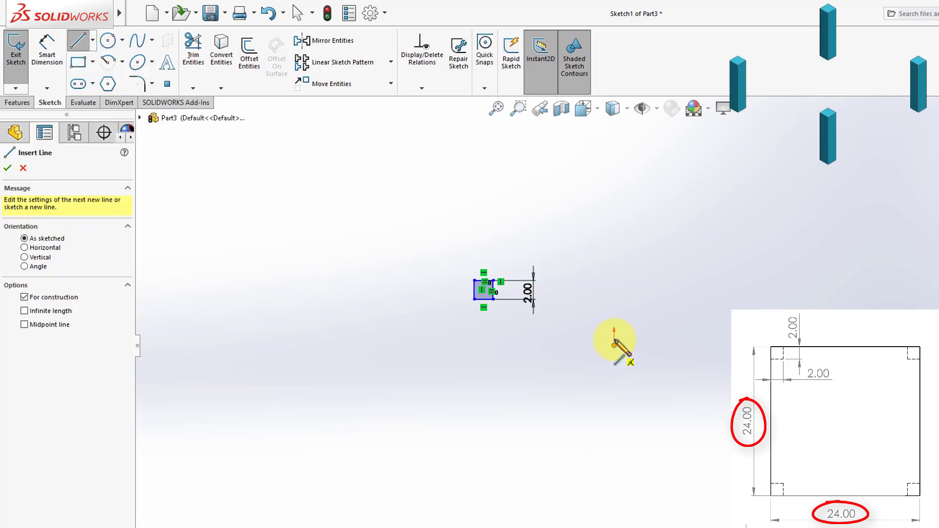
left_click_drag(614, 345, 614, 186)
left_click_drag(614, 345, 434, 346)
key("Escape")
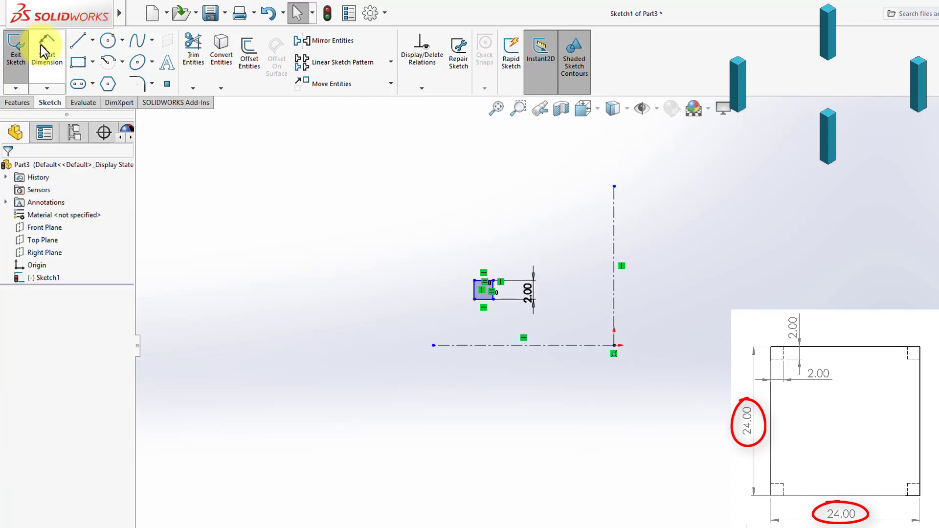
Add a doubled 24 in horizontal dimension from the square's top-left corner across the vertical centerline
left_click(45, 51)
left_click(474, 281)
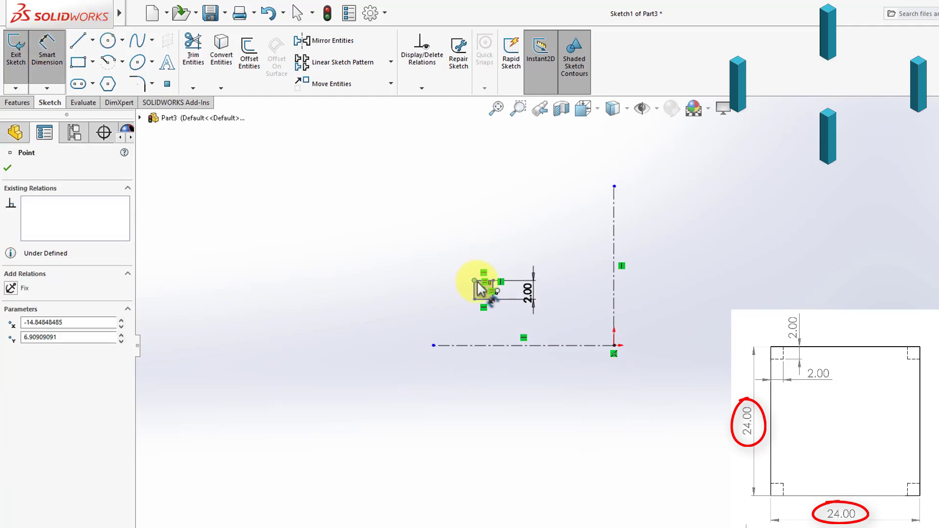
left_click(614, 304)
left_click(661, 267)
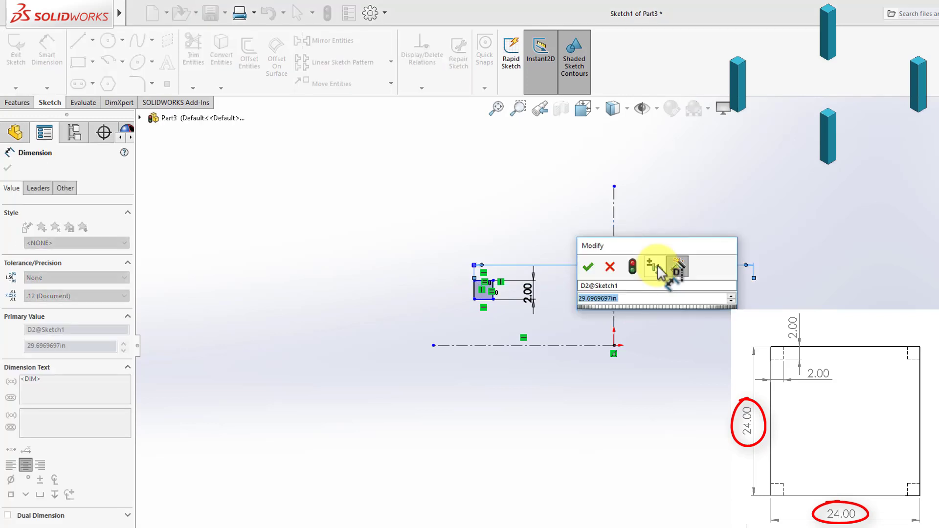
type("24")
key("Return")
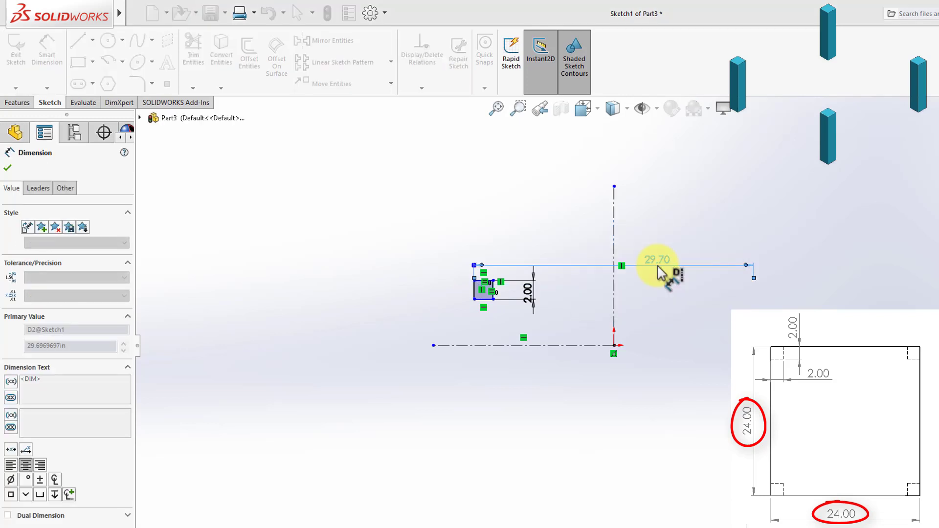
Add a doubled 24 in vertical dimension from the square's bottom-left corner across the horizontal centerline
left_click(501, 299)
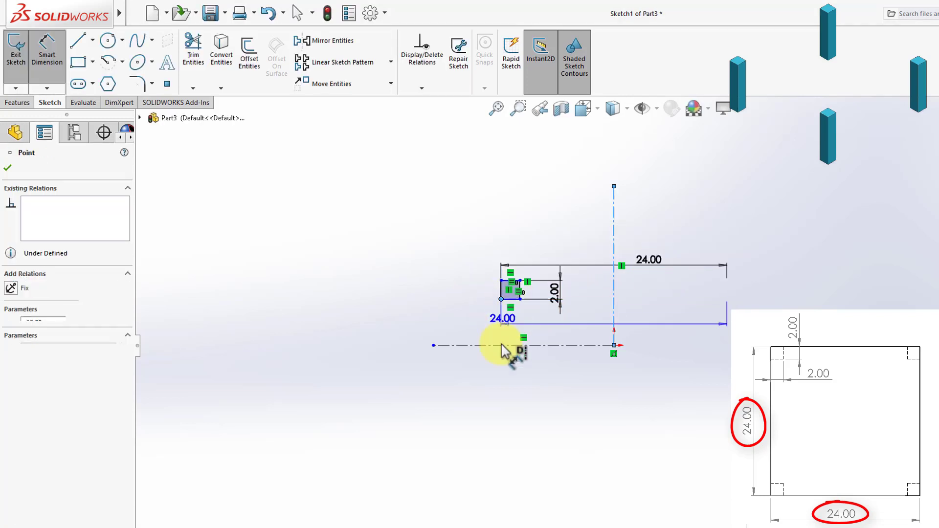
left_click(505, 347)
left_click(489, 370)
type("24")
key("Return")
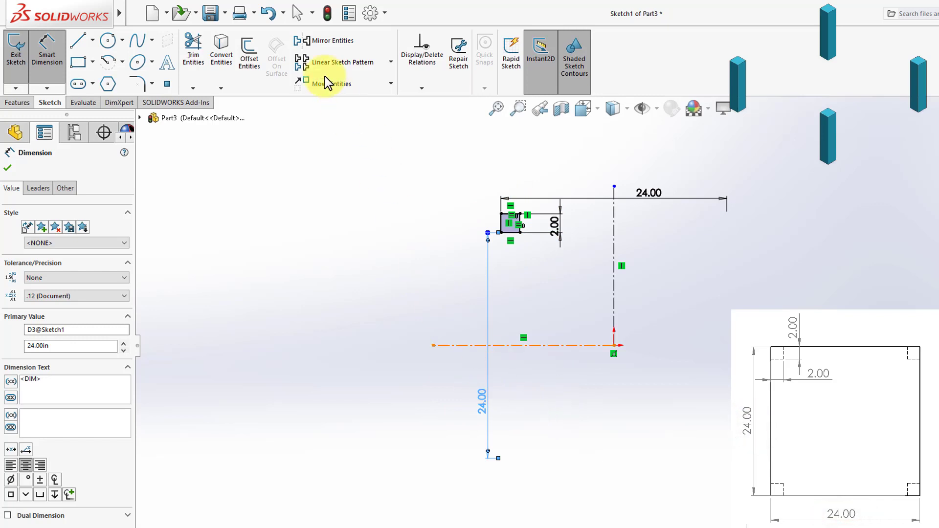
left_click(371, 198)
Mirror the four lines of the square about the horizontal centerline, keeping the original
left_click(309, 42)
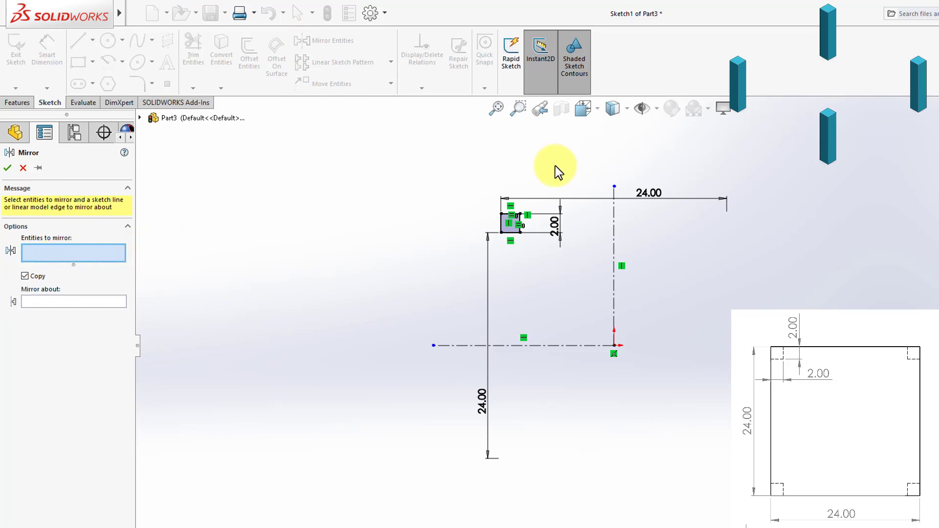
left_click_drag(568, 178, 471, 256)
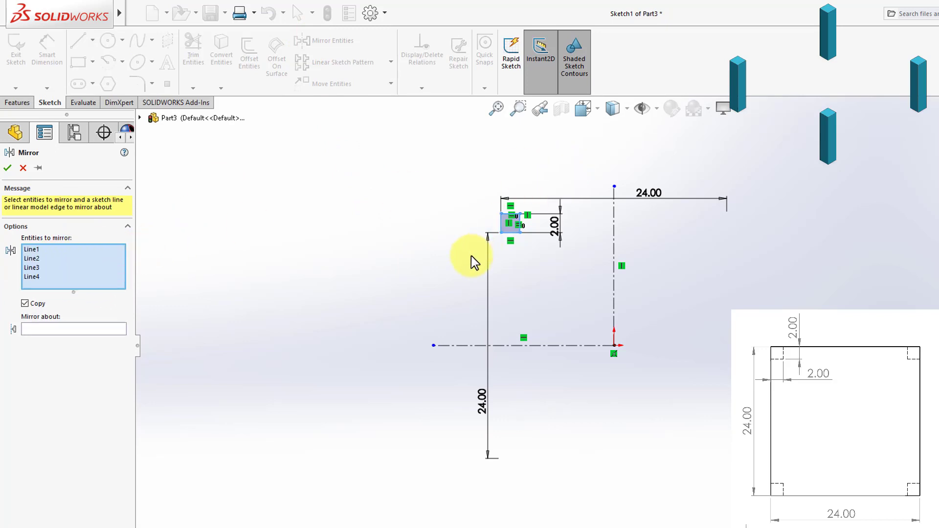
left_click(60, 330)
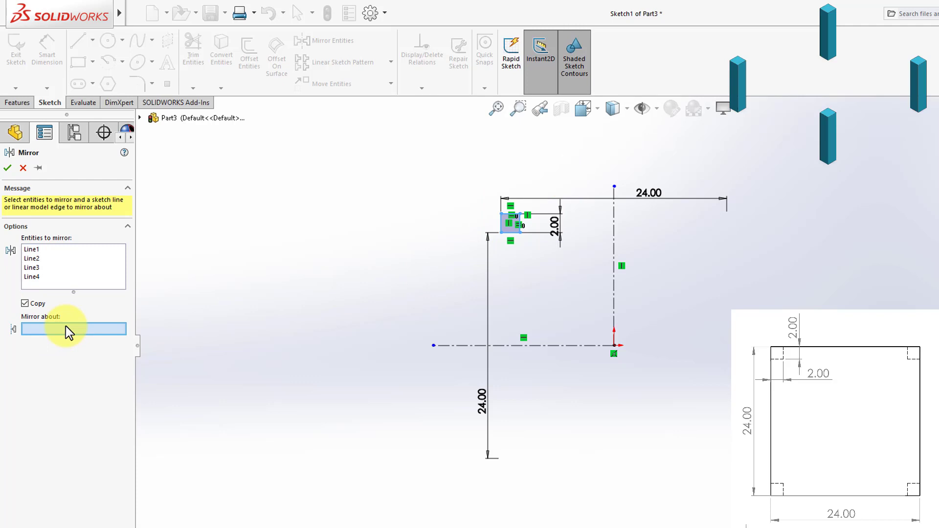
left_click(551, 346)
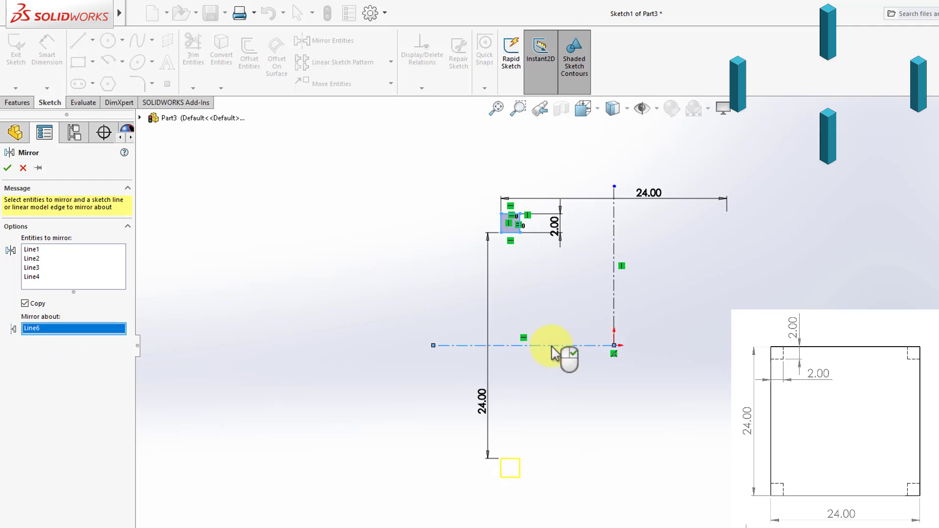
left_click(7, 168)
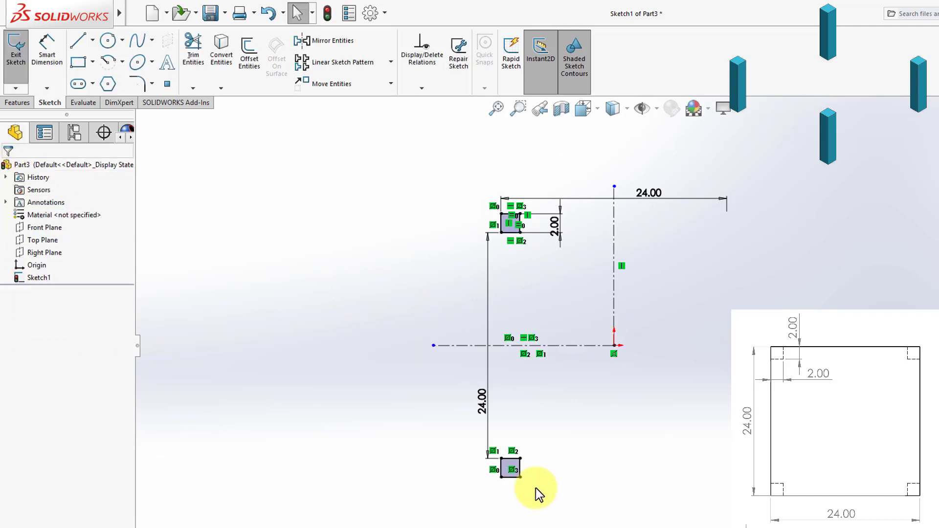
Extrude both squares as a blind boss 10 in deep from the sketch plane
mouse_move(553, 489)
middle_mouse_down()
mouse_move(629, 411)
mouse_move(633, 314)
middle_mouse_up()
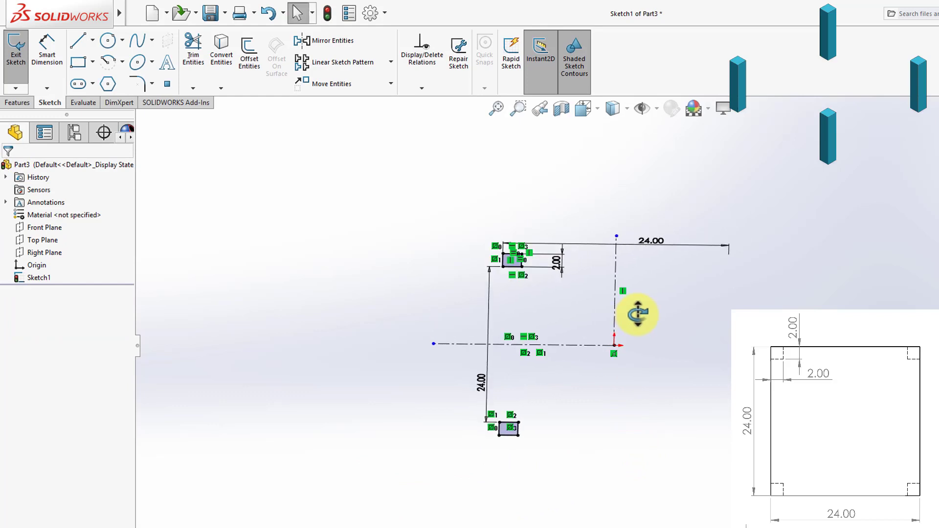
left_click(19, 102)
left_click(21, 61)
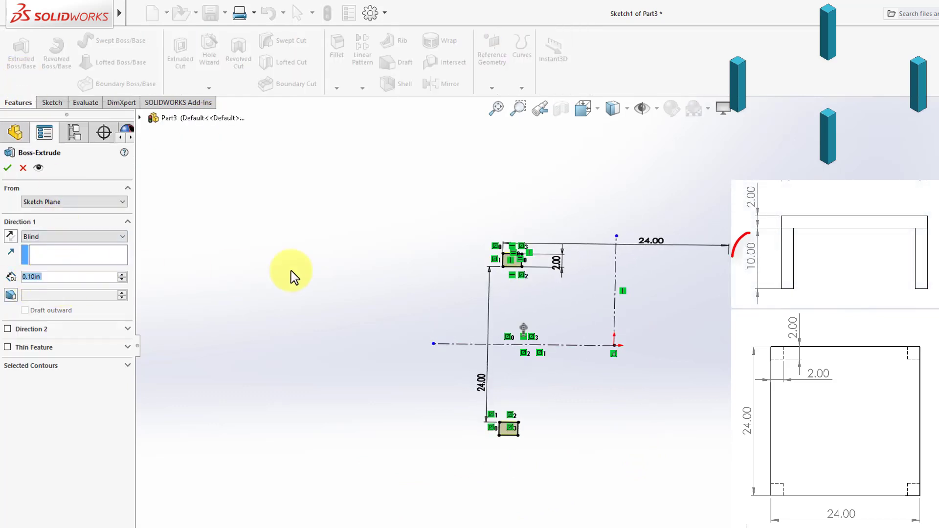
key("BackSpace")
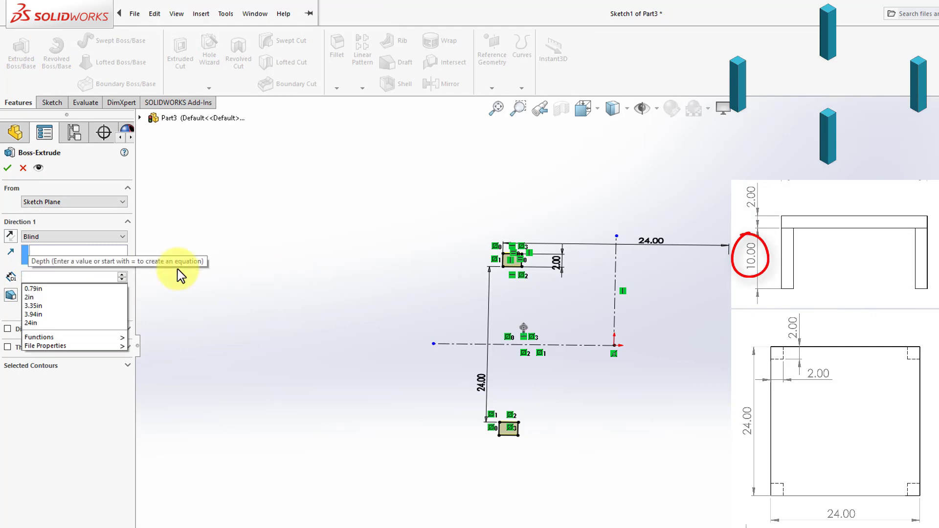
type("10")
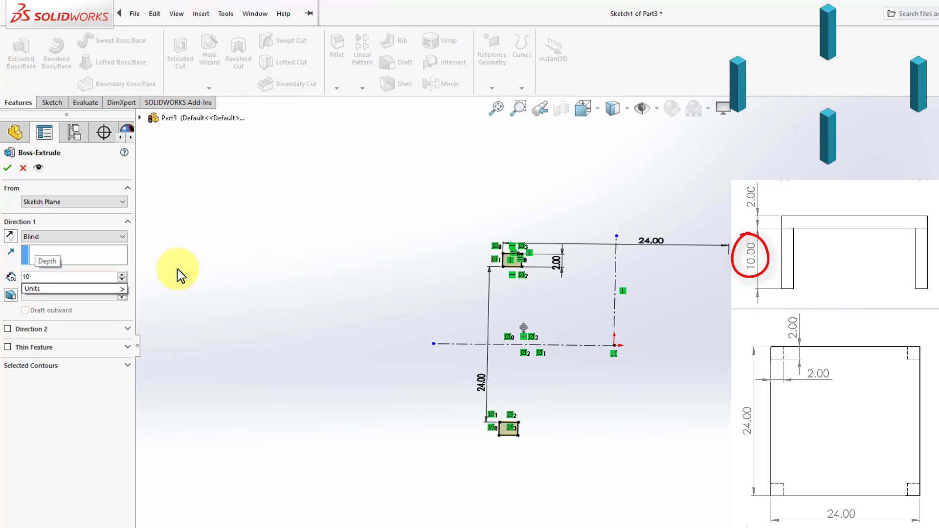
key("Return")
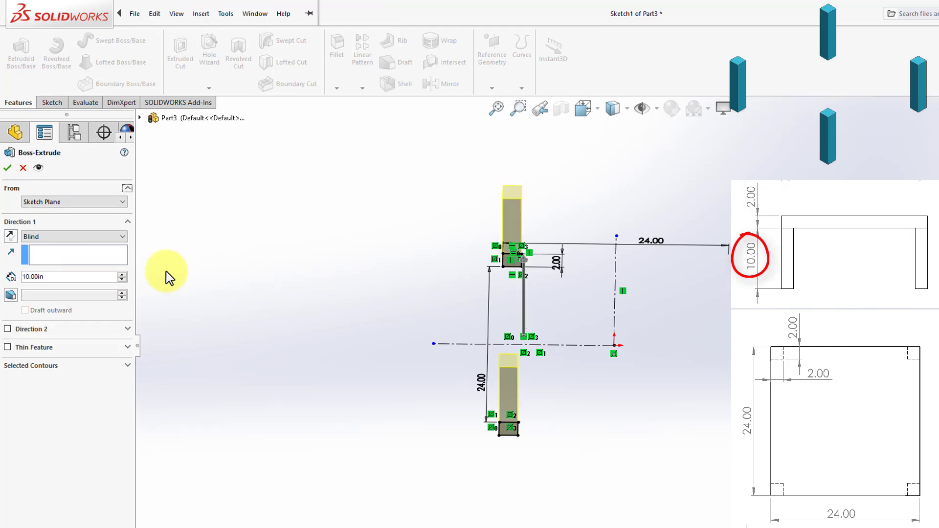
left_click(9, 170)
Expand the Solid Bodies folder and select each extruded leg body in turn to identify it in the model
mouse_move(436, 363)
middle_mouse_down()
mouse_move(524, 387)
mouse_move(513, 373)
mouse_move(434, 357)
middle_mouse_up()
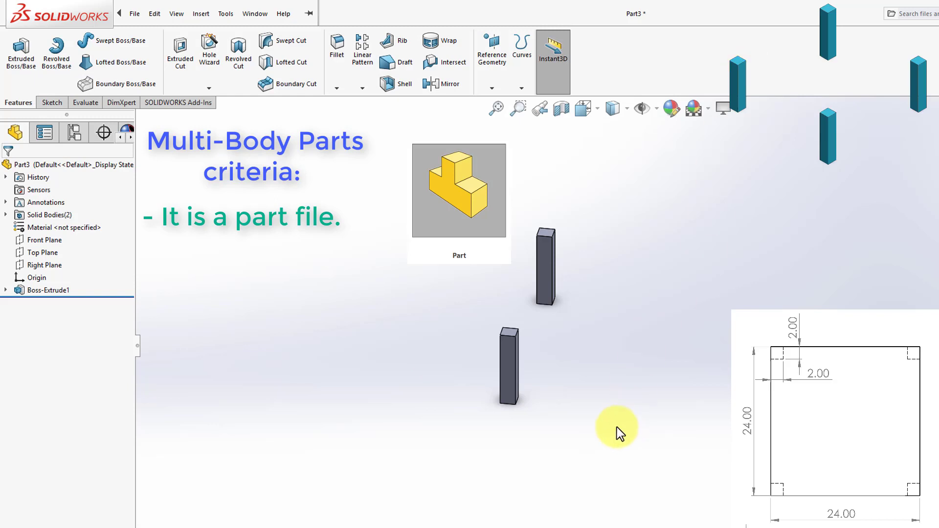
middle_click_drag(611, 427, 587, 413)
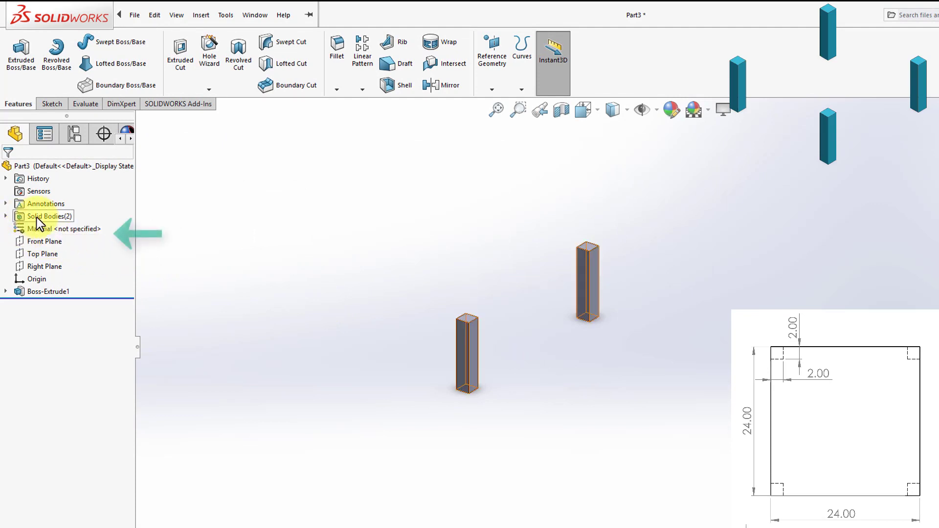
left_click(6, 216)
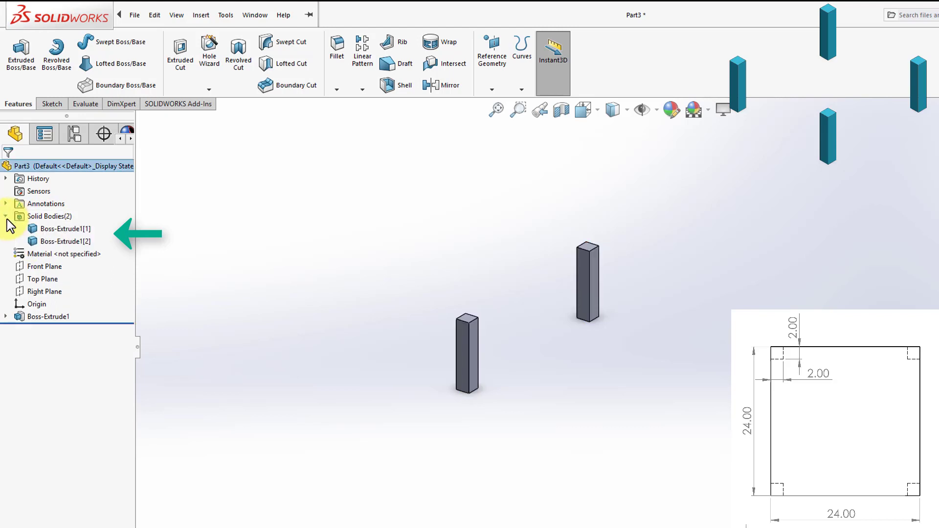
left_click(36, 228)
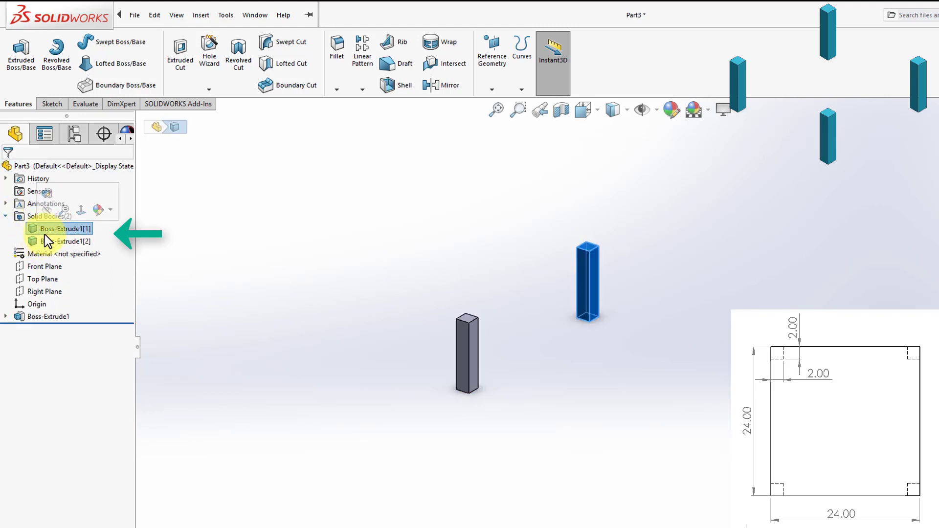
left_click(38, 238)
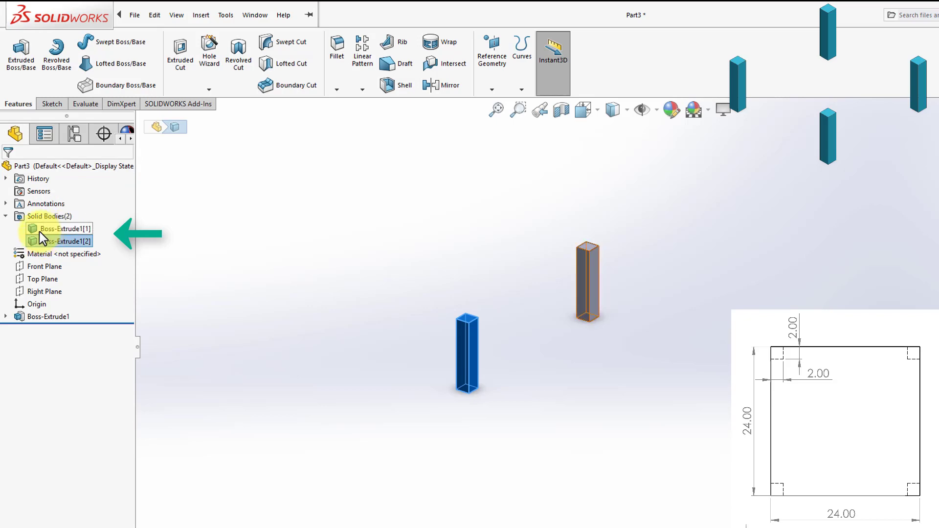
left_click(39, 229)
left_click(40, 239)
left_click(260, 284)
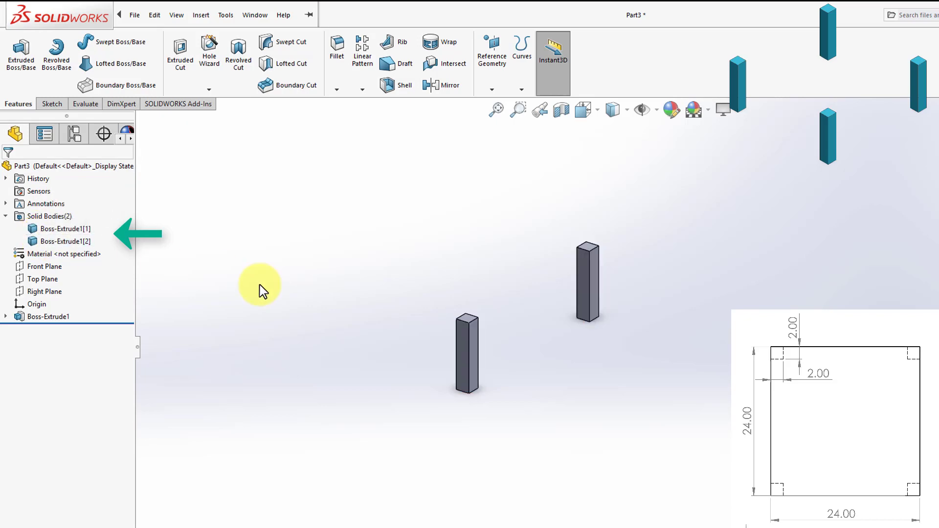
middle_click_drag(260, 284, 355, 357)
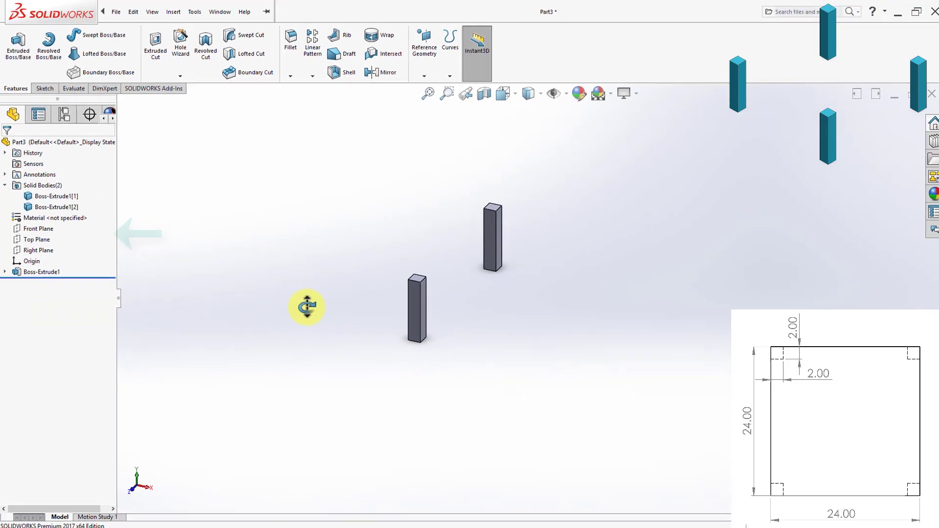
Mirror both extruded leg bodies about the Right Plane as separate bodies, with Merge solids off
middle_click_drag(307, 307, 324, 301)
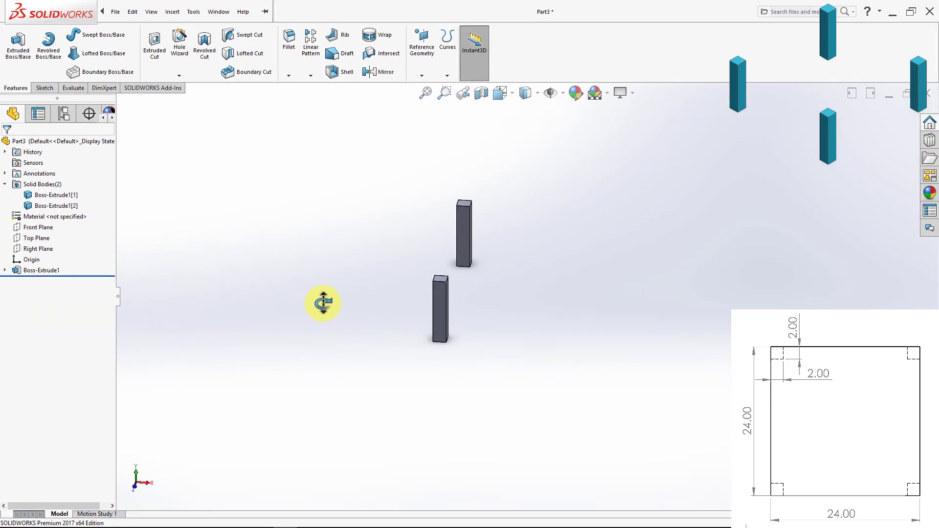
scroll(505, 243, "up", 2)
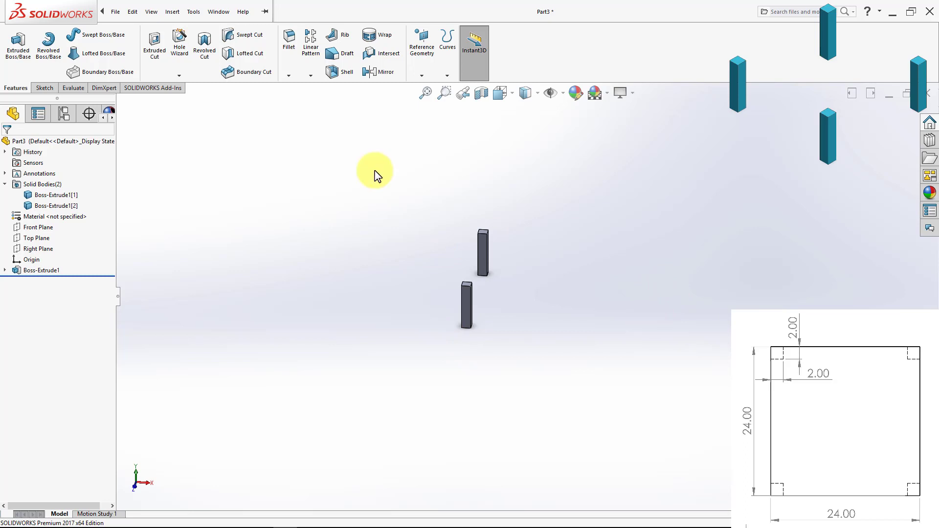
left_click(377, 78)
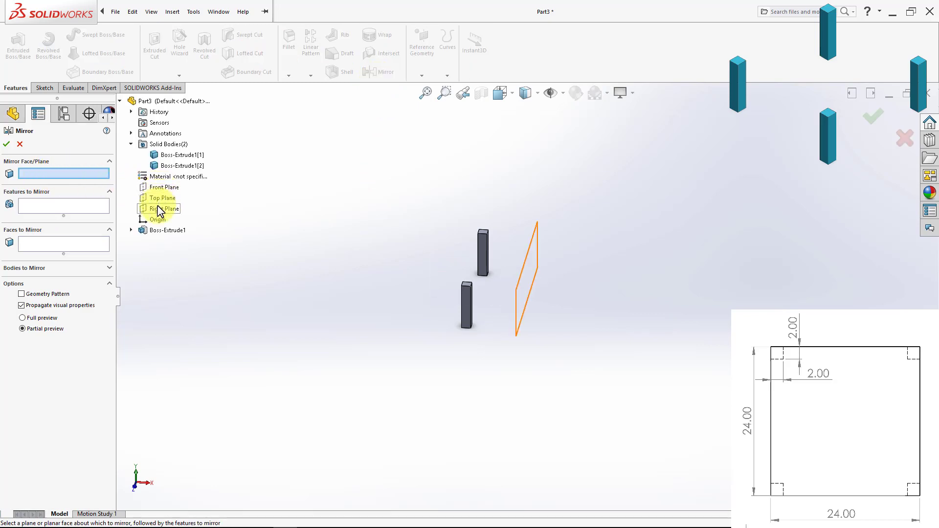
left_click(175, 212)
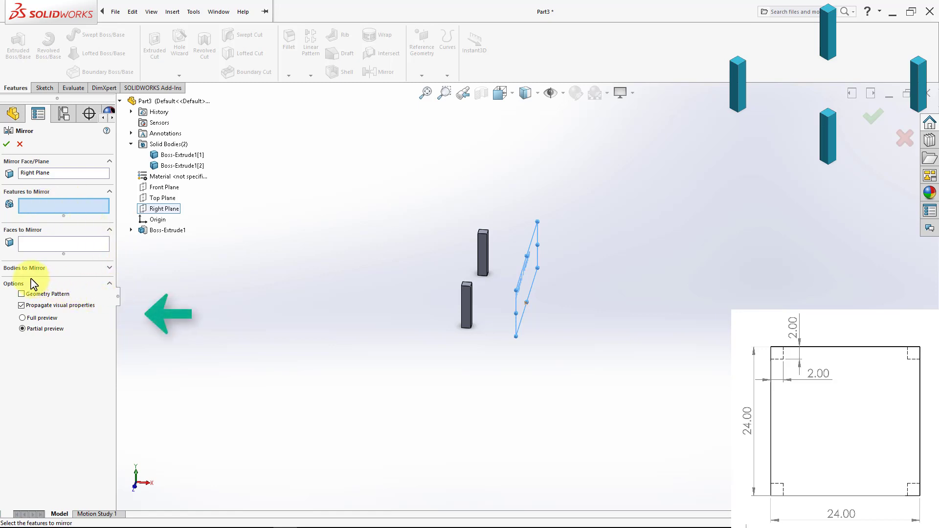
left_click(108, 270)
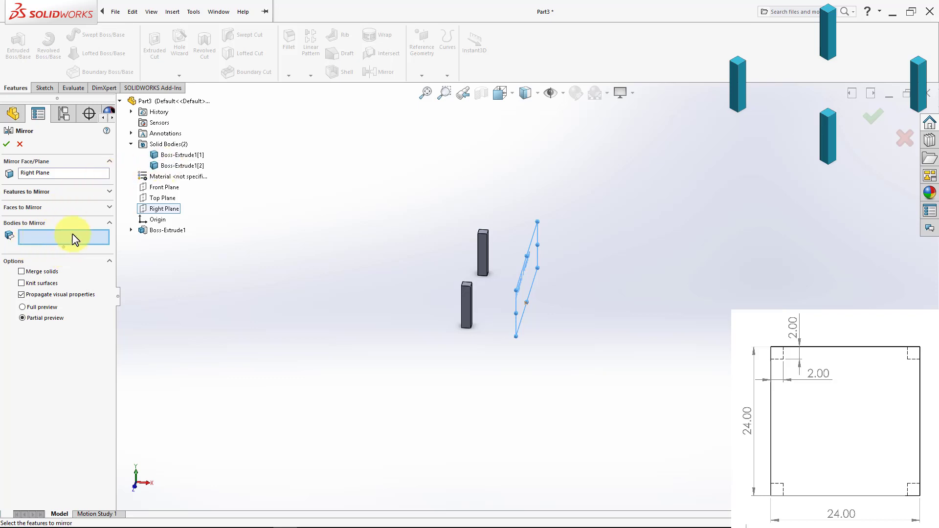
left_click(191, 156)
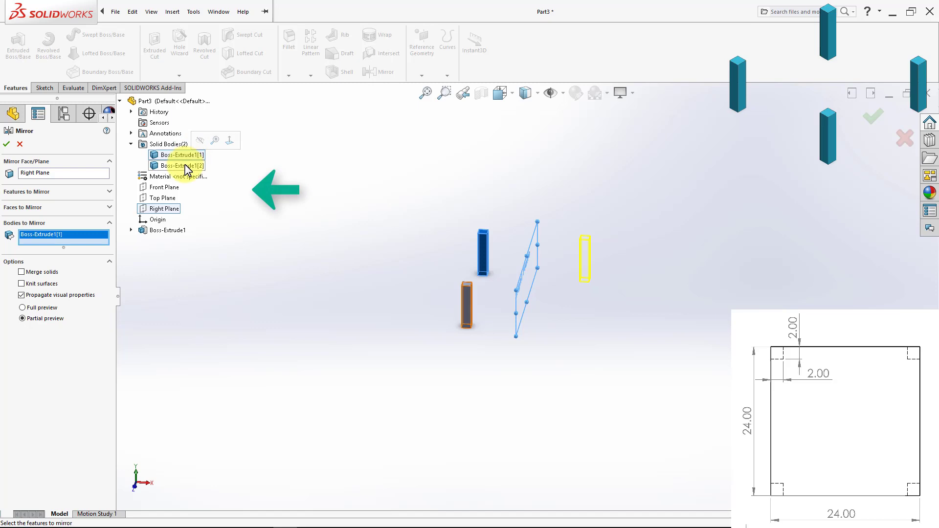
left_click(186, 166)
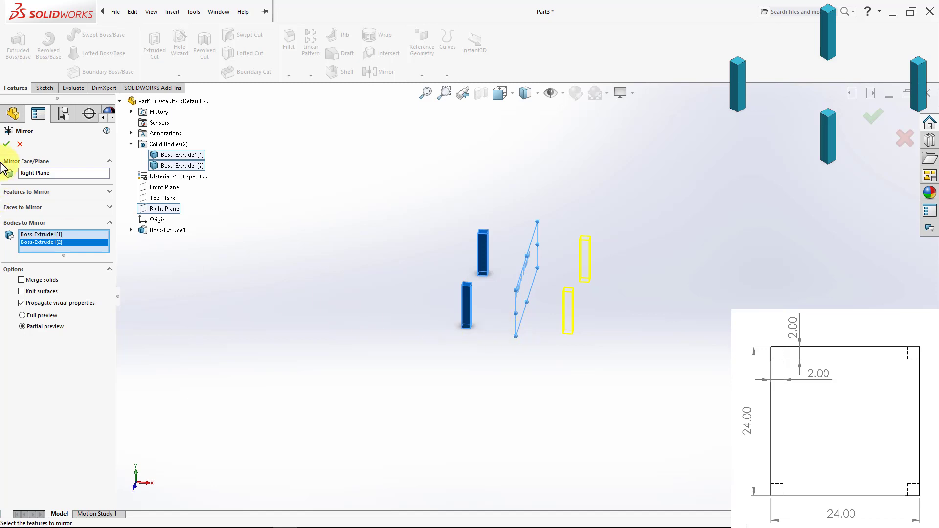
left_click(6, 144)
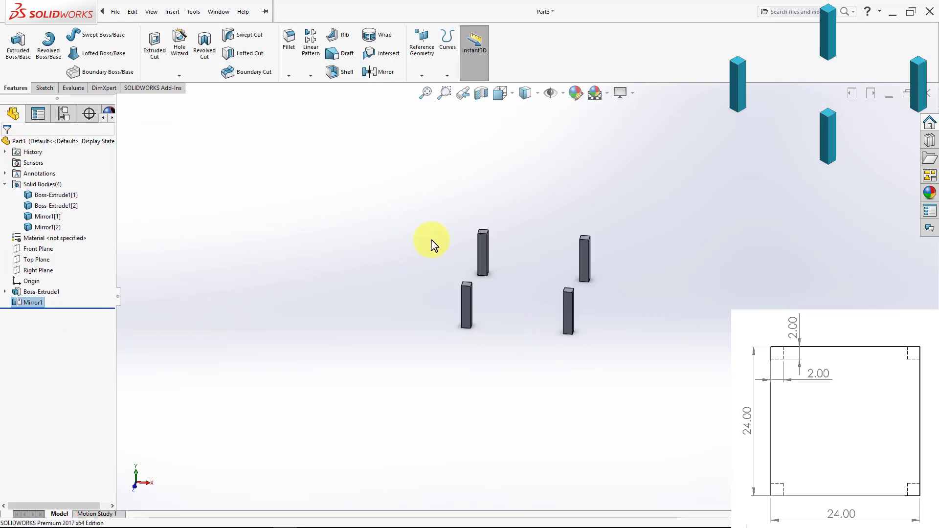
On the top face of a mirrored leg, sketch a corner rectangle spanning the outer corners of two diagonally opposite legs
middle_click_drag(456, 268, 448, 291)
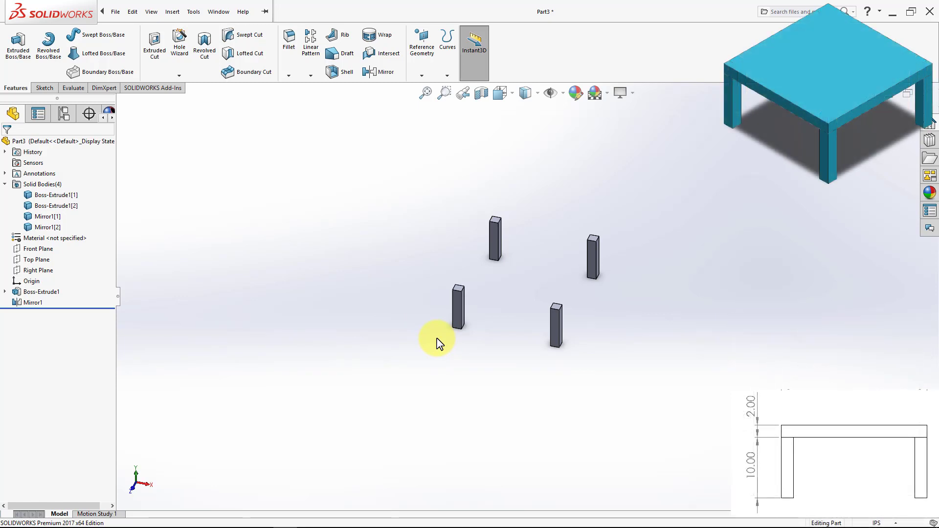
left_click(593, 240)
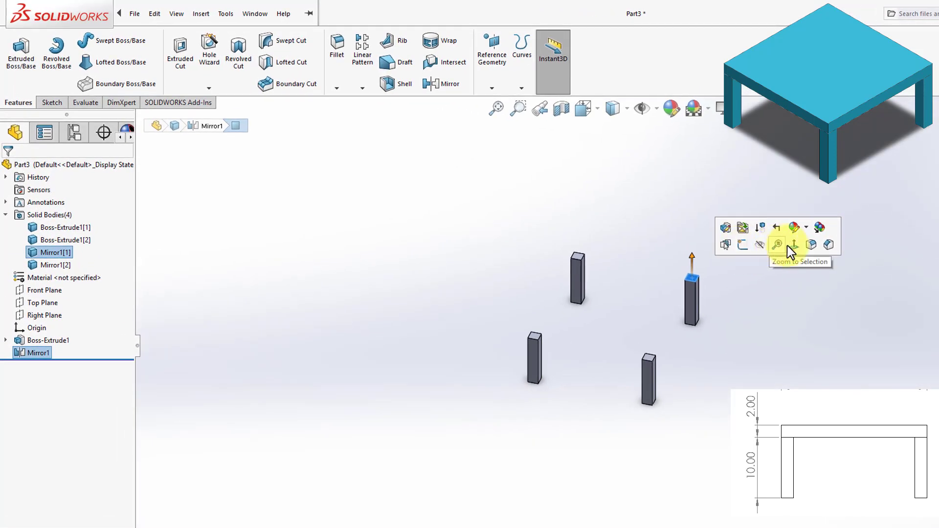
left_click(793, 245)
left_click(50, 102)
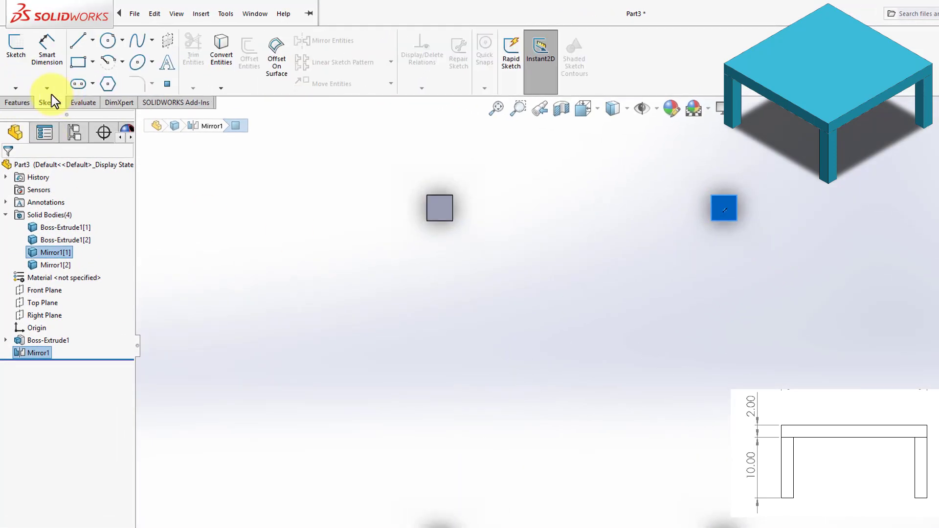
left_click(15, 46)
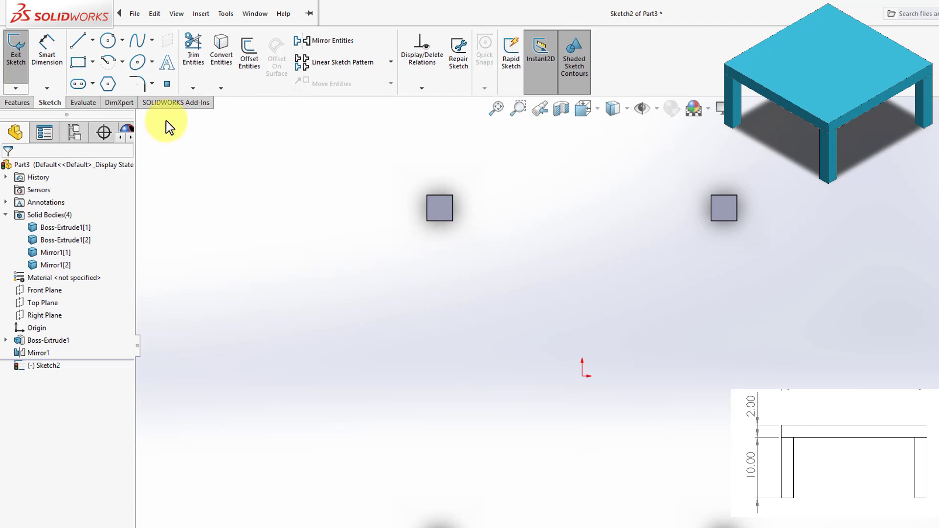
left_click(73, 69)
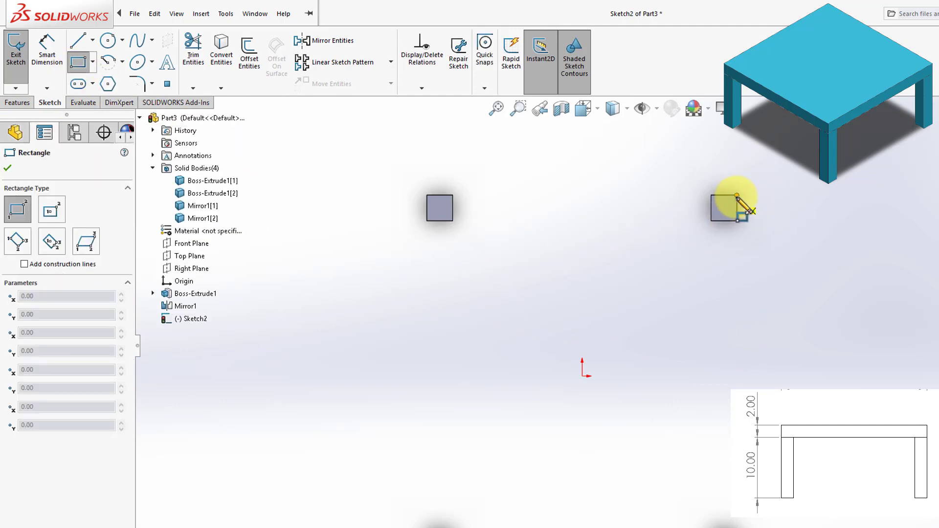
left_click(737, 195)
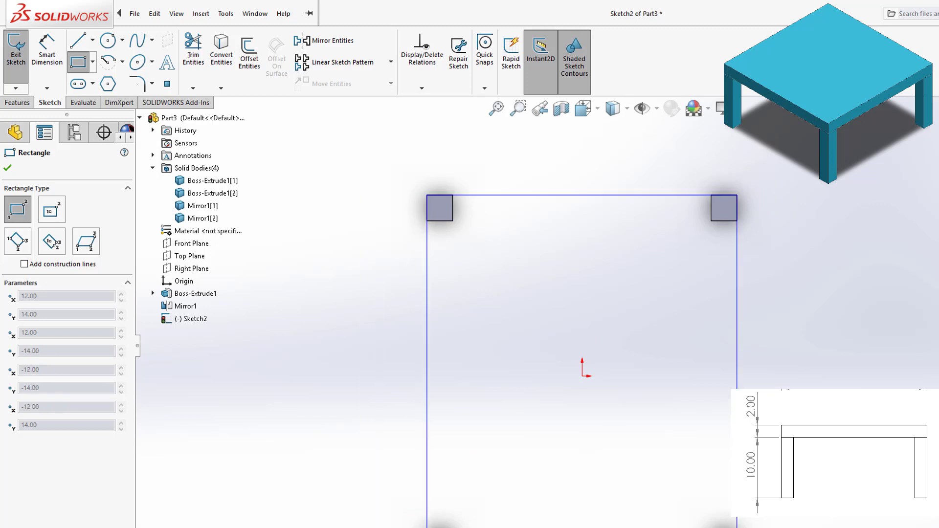
left_click(427, 527)
middle_click_drag(592, 509, 580, 418)
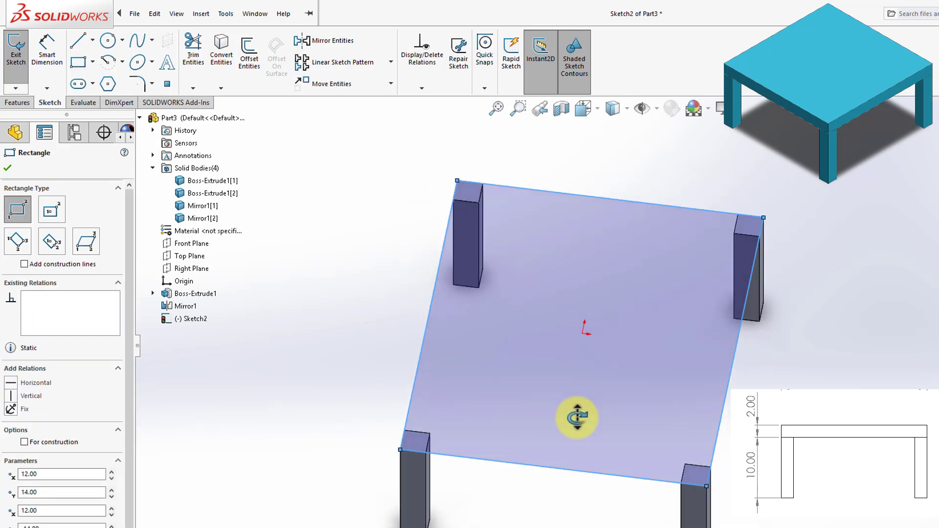
left_click(79, 62)
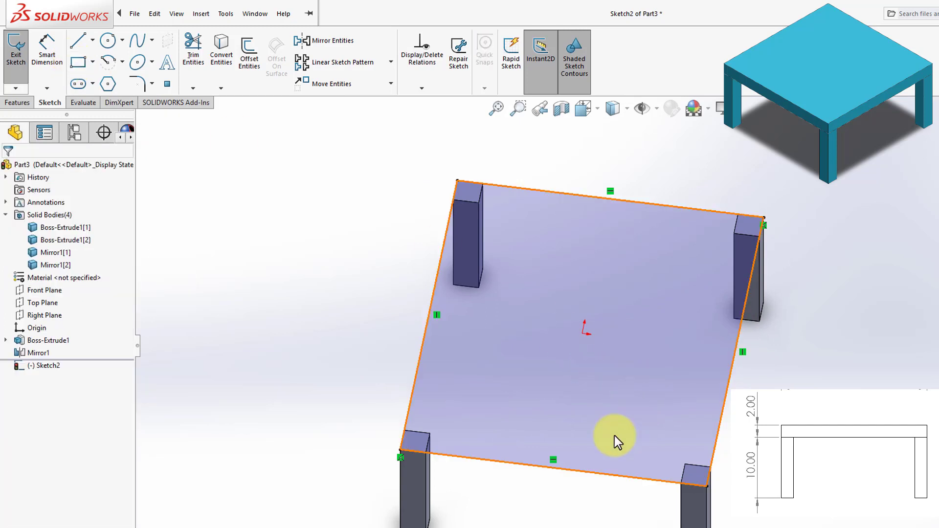
key("Escape")
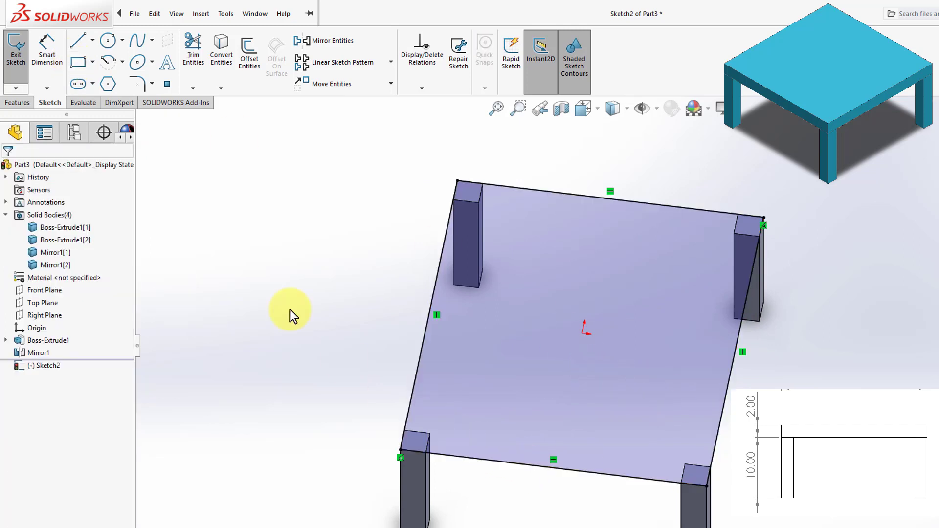
Extrude the rectangle as a blind boss 2 in deep from the sketch plane, with Merge result on, to form the tabletop
left_click(13, 102)
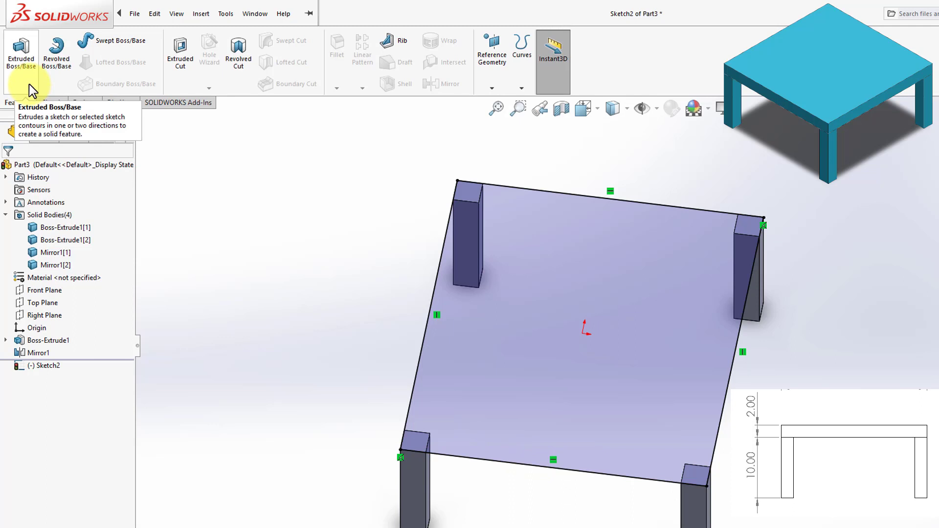
left_click(30, 84)
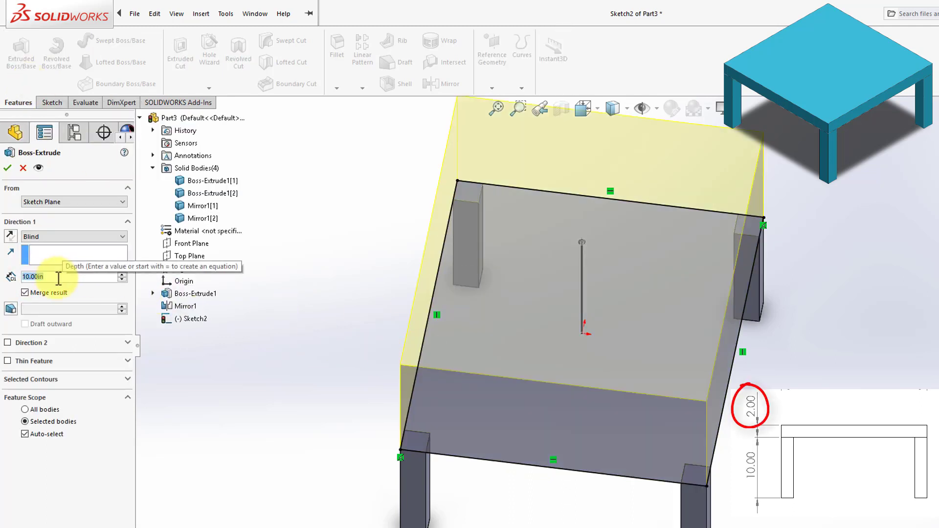
type("2")
key("Return")
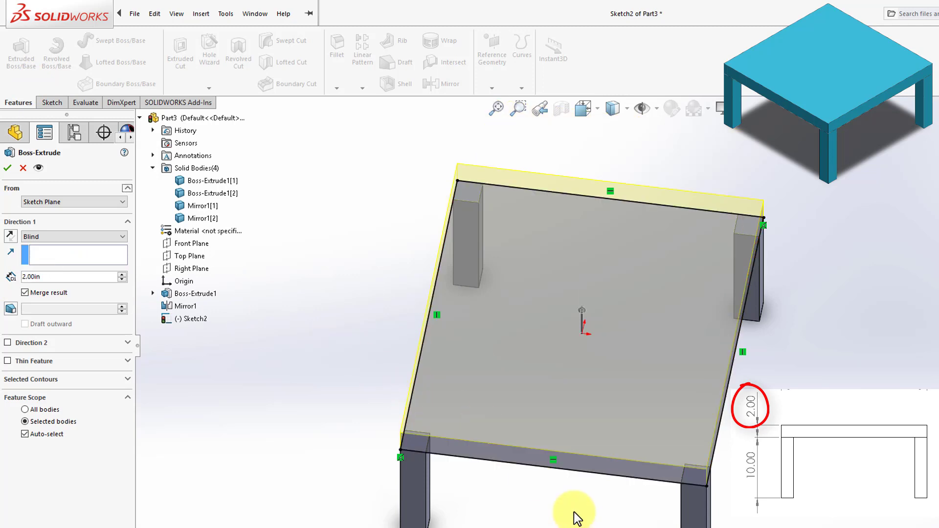
middle_click_drag(565, 504, 562, 435)
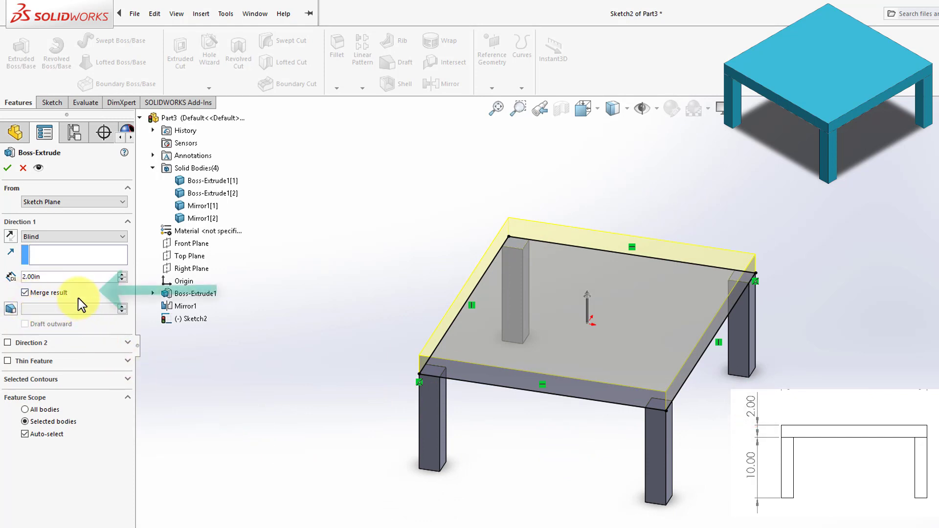
left_click(48, 300)
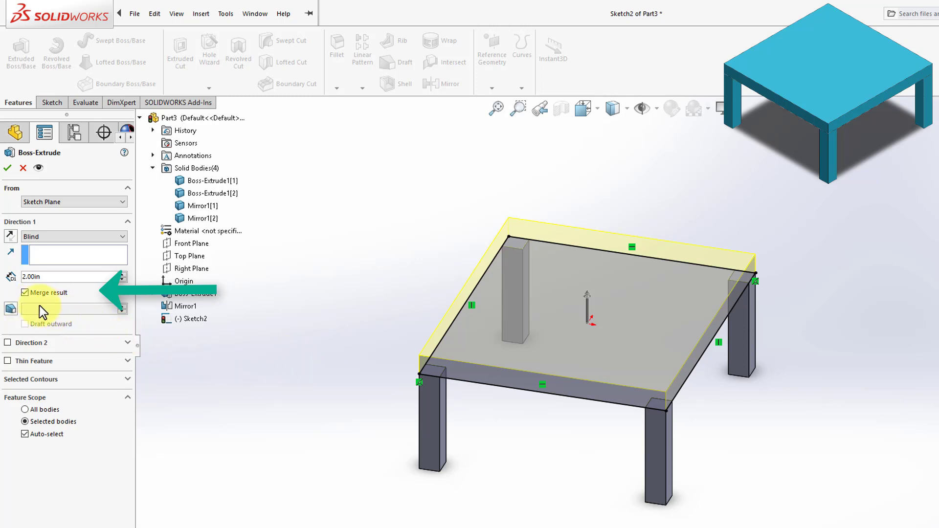
left_click(8, 169)
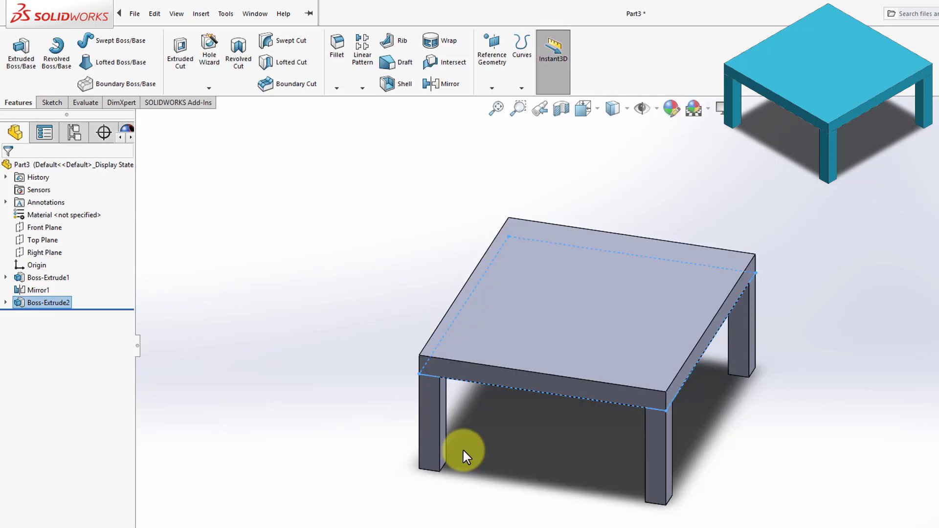
left_click(502, 480)
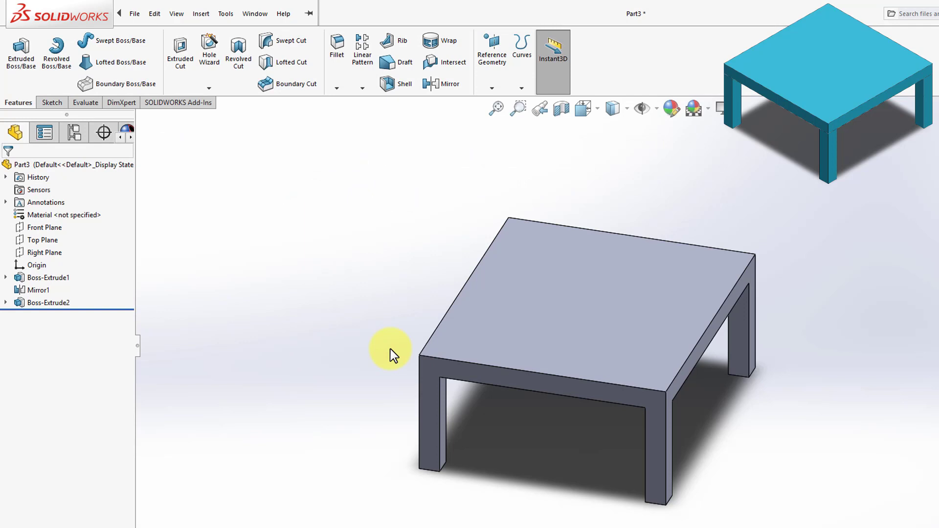
Edit the tabletop extrusion to turn off Merge result, and highlight the separate tabletop body from the Solid Bodies folder
right_click(56, 302)
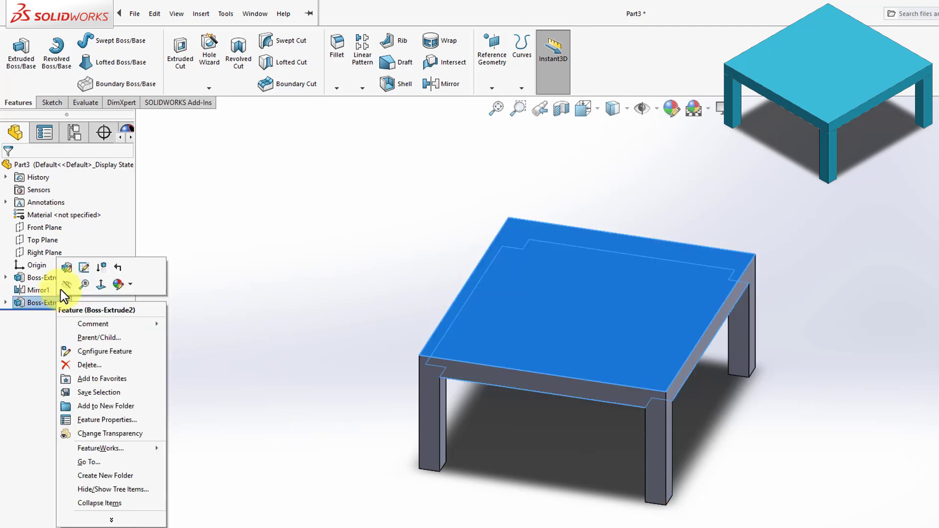
left_click(66, 272)
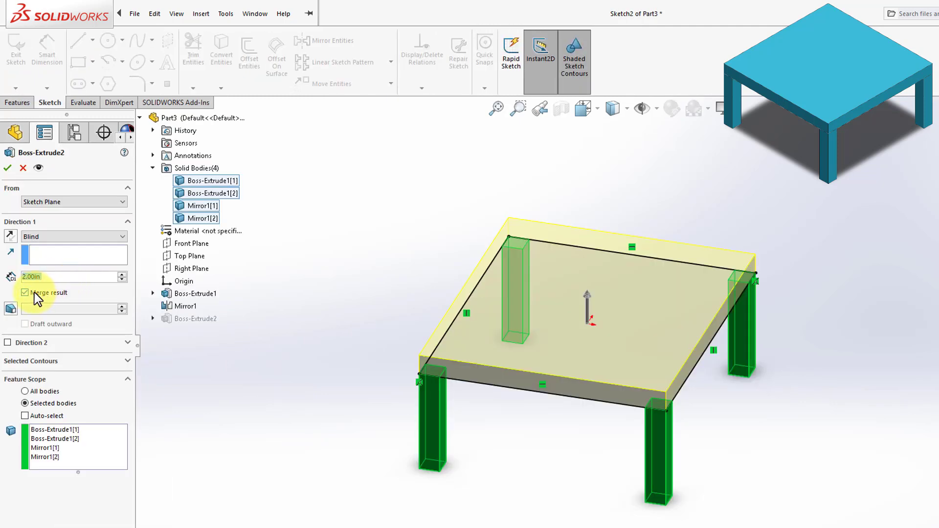
left_click(37, 297)
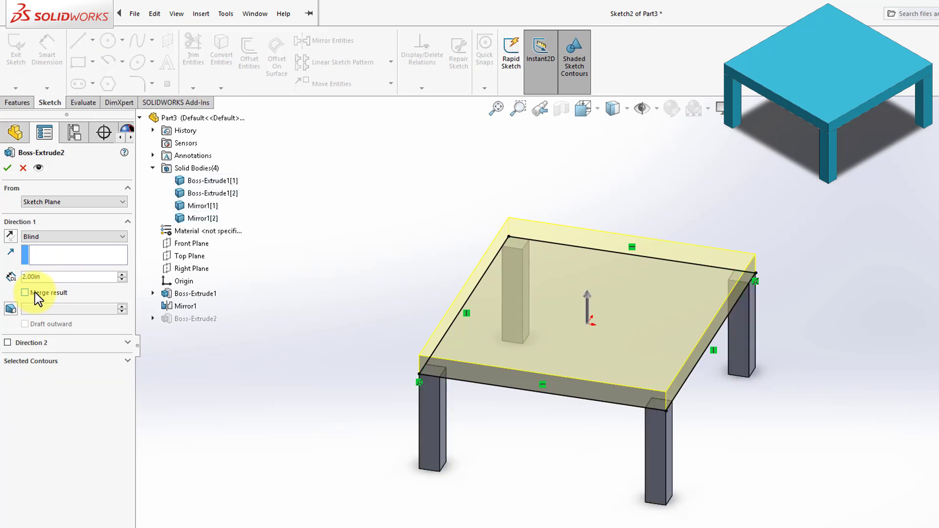
left_click(8, 168)
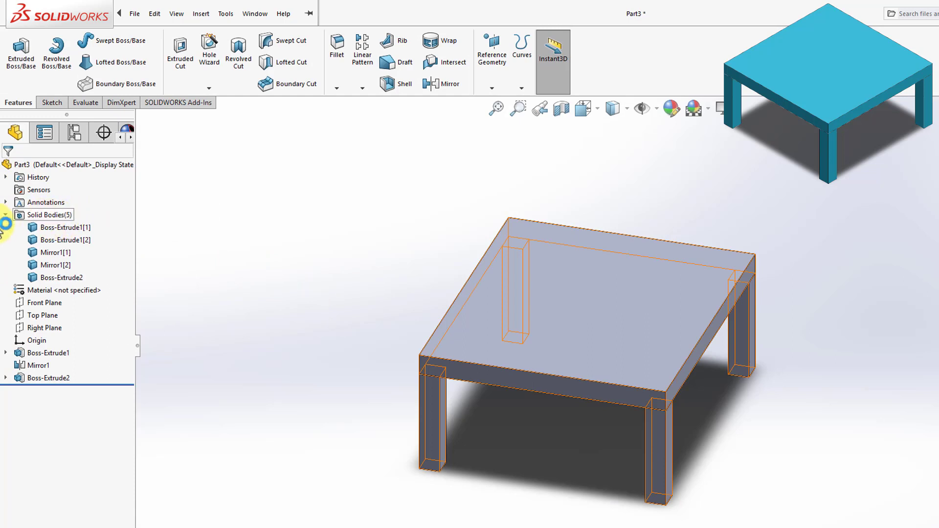
left_click(61, 276)
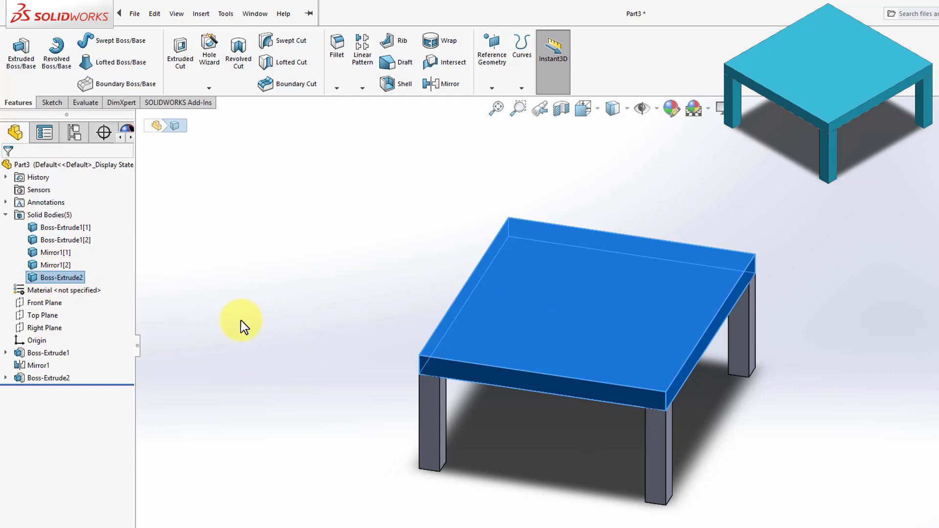
left_click(276, 307)
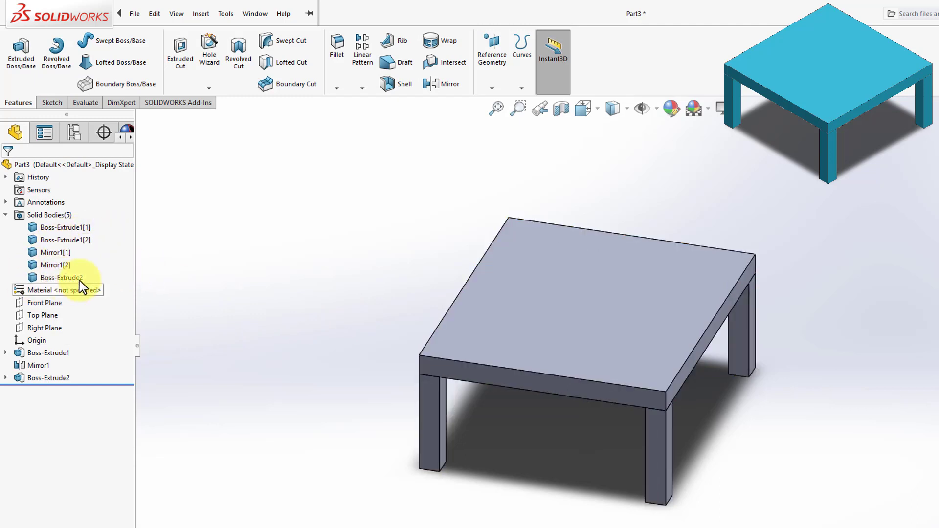
Make the tabletop body transparent by changing its transparency from the Solid Bodies folder
left_click(60, 279)
right_click(62, 283)
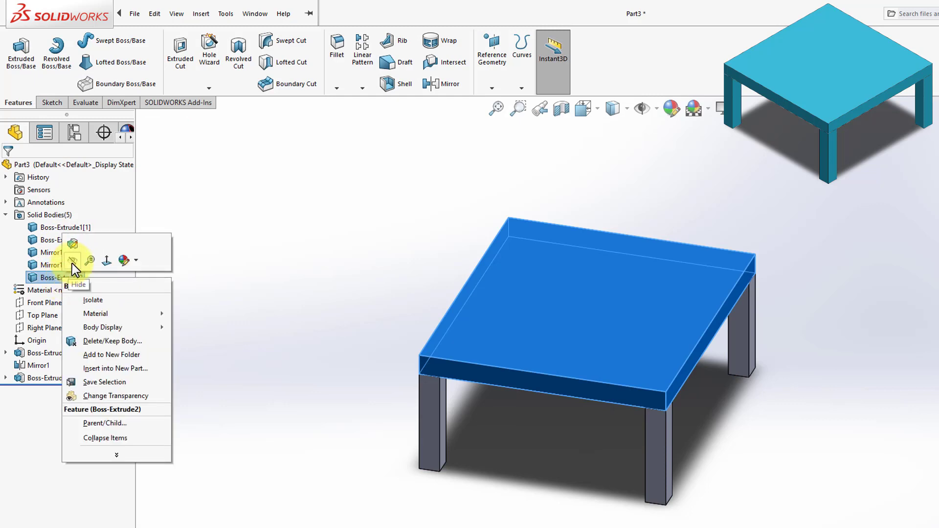
left_click(129, 395)
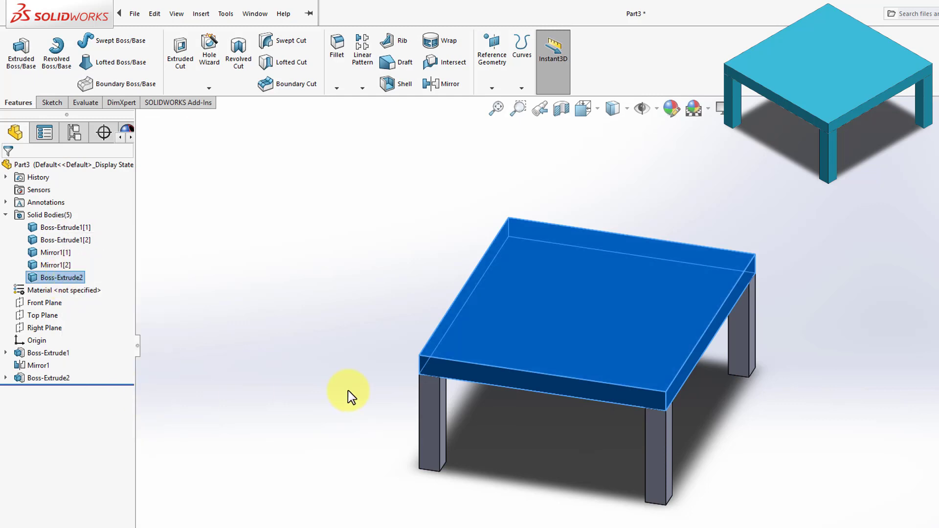
left_click(372, 391)
Isolate the tabletop body to view it alone, and exit the isolated view
right_click(76, 279)
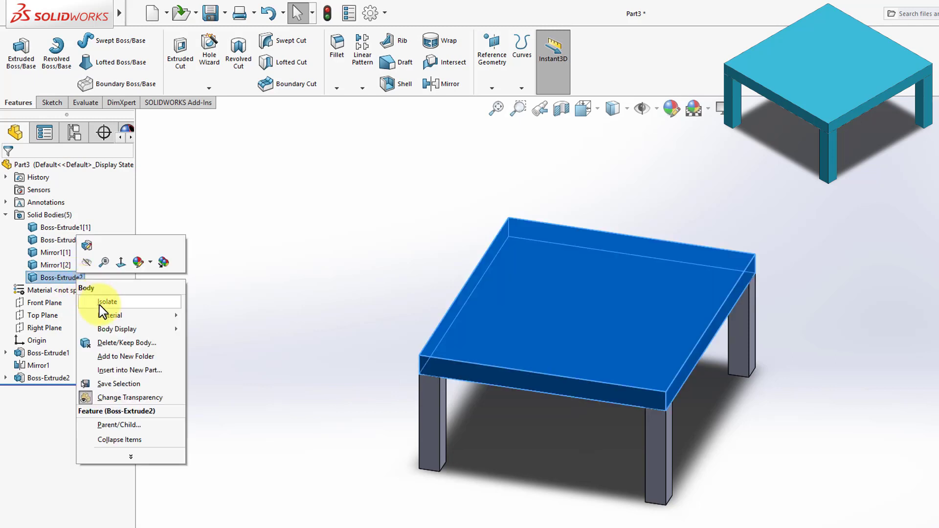
left_click(133, 301)
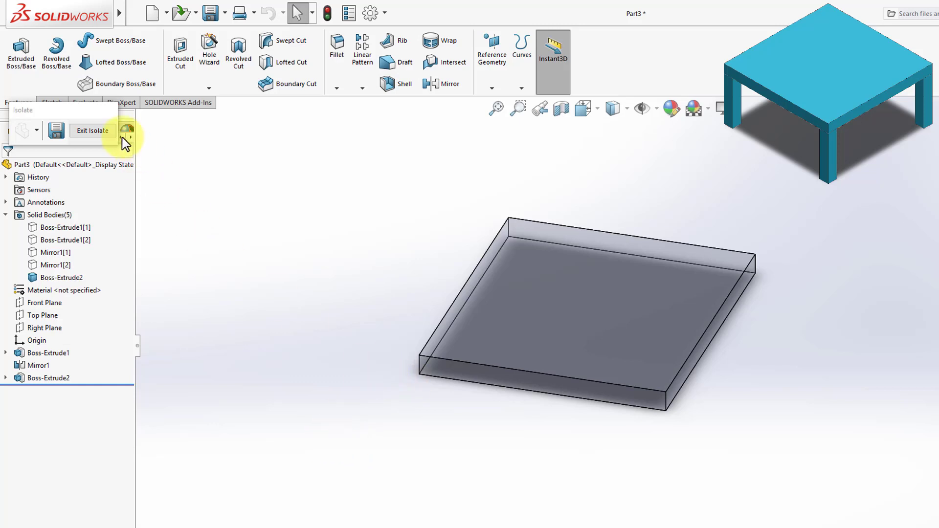
left_click(101, 132)
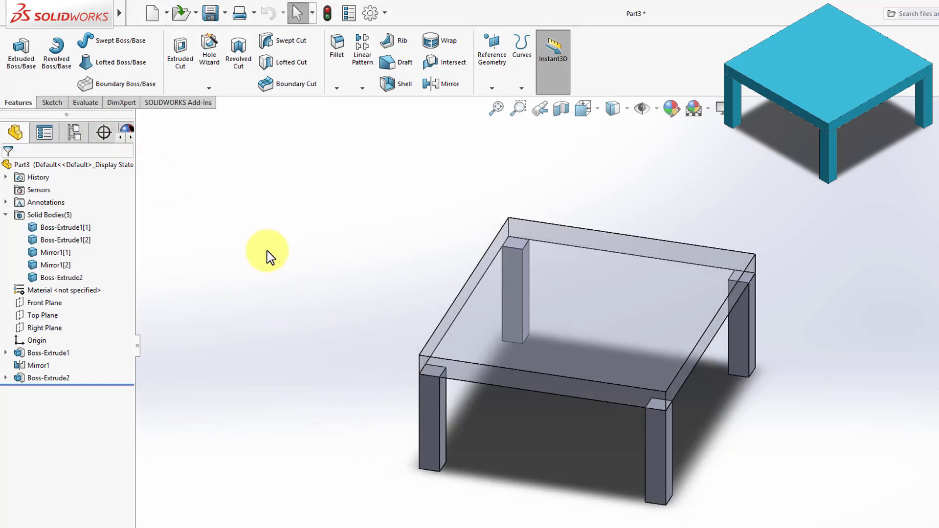
Turn off the tabletop body's transparency and save the part as Table
right_click(40, 278)
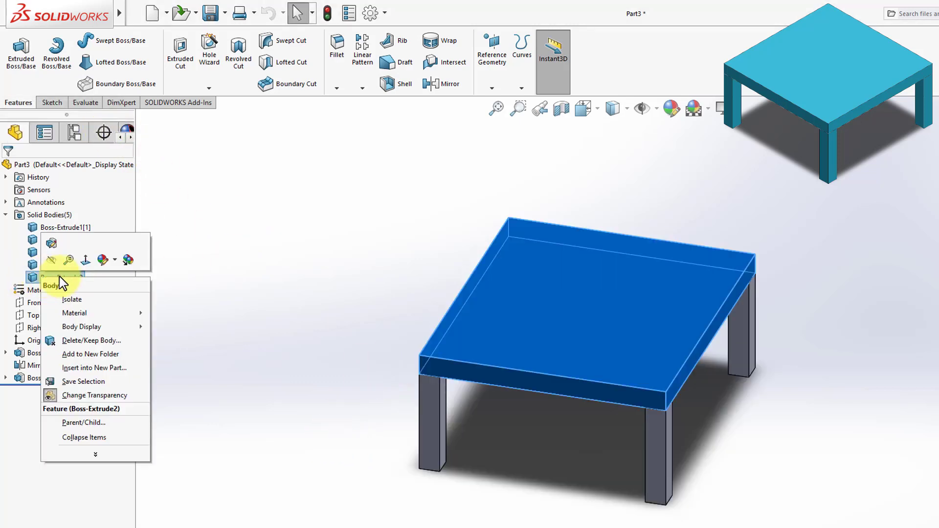
left_click(111, 399)
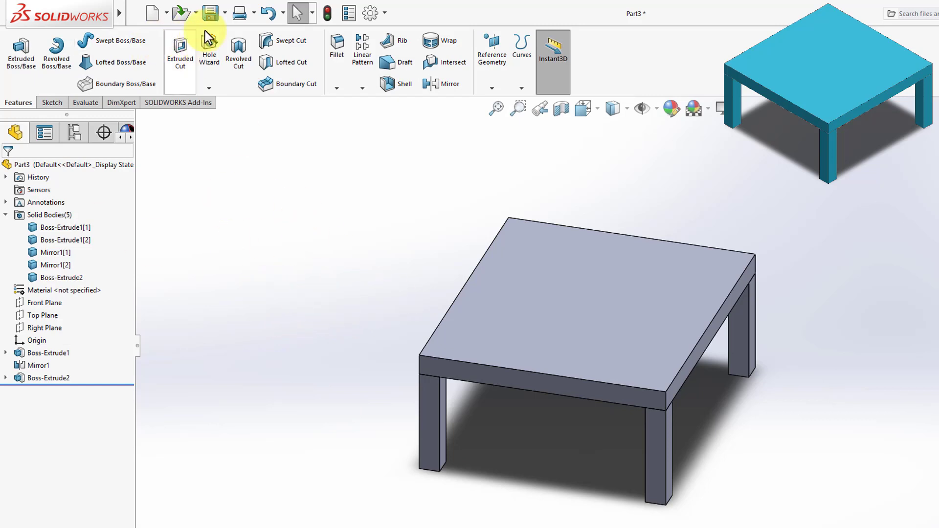
left_click(208, 15)
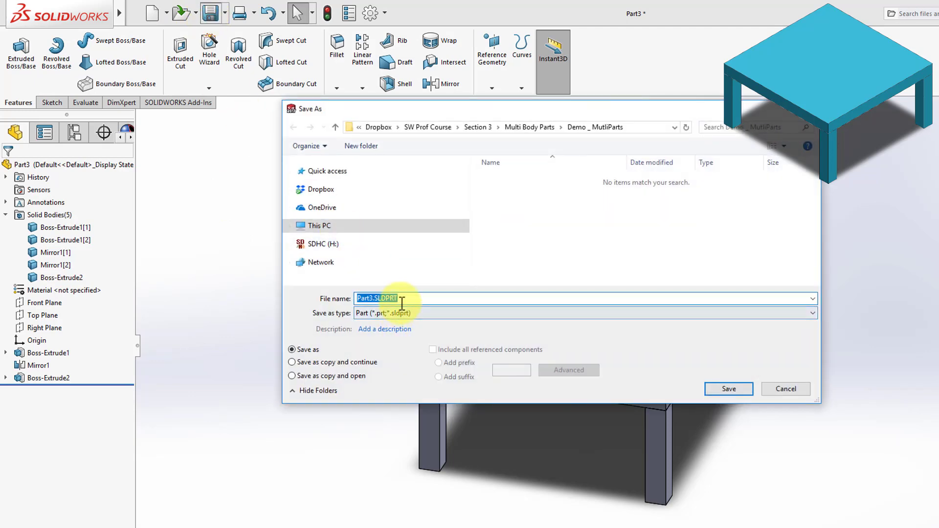
type("Table")
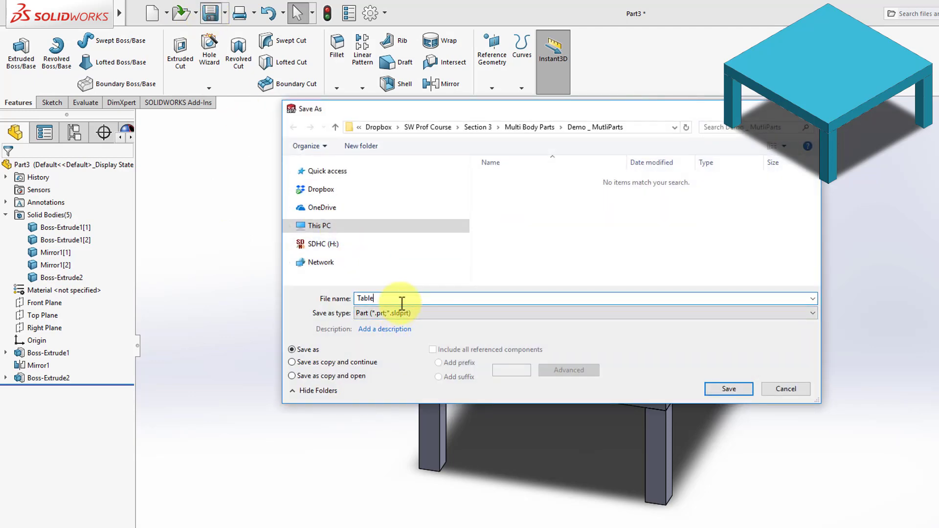
key("Return")
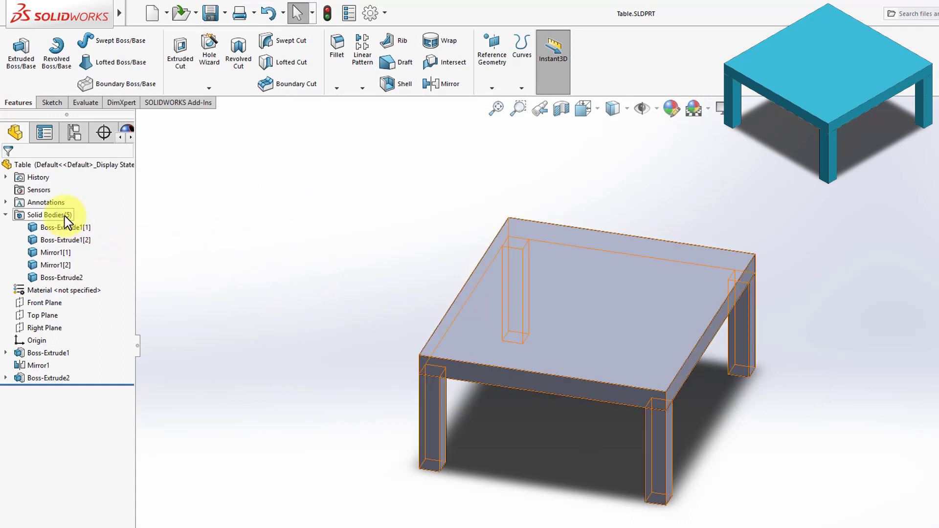
Start Save Bodies from the Solid Bodies folder and assign body 1, a table leg, to a new part file named Leg
right_click(40, 216)
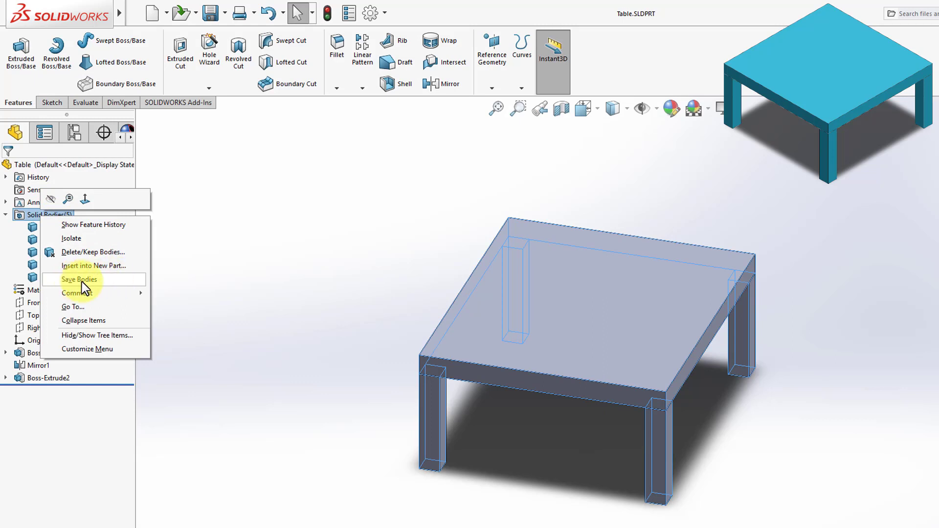
left_click(125, 284)
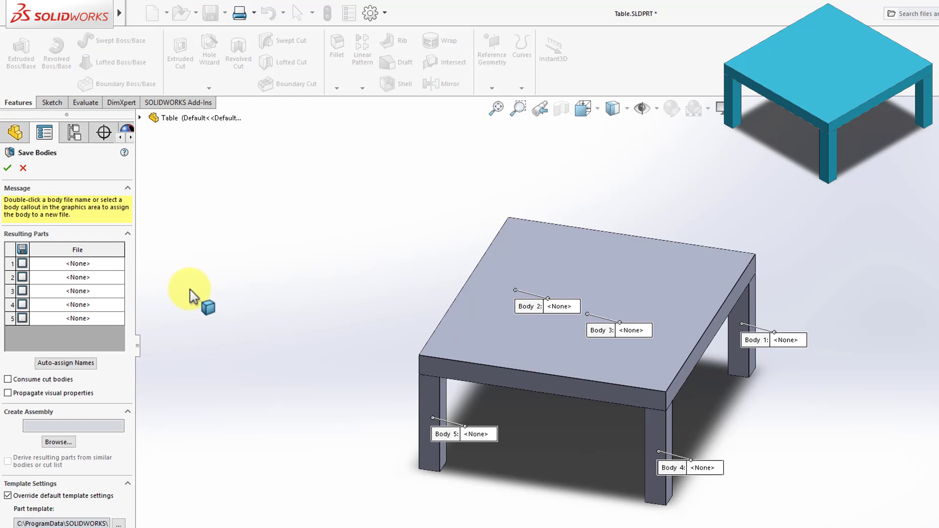
scroll(924, 447, "up", 2)
scroll(865, 375, "down", 5)
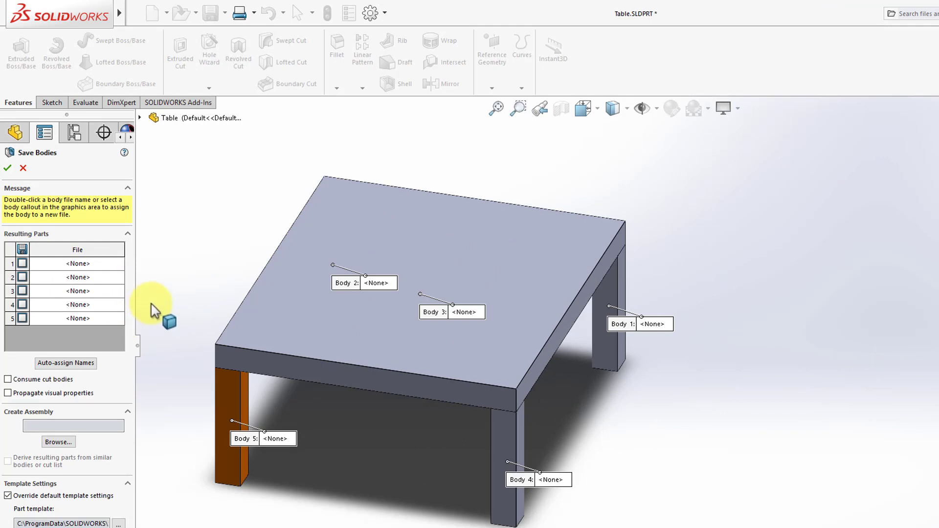
left_click(101, 265)
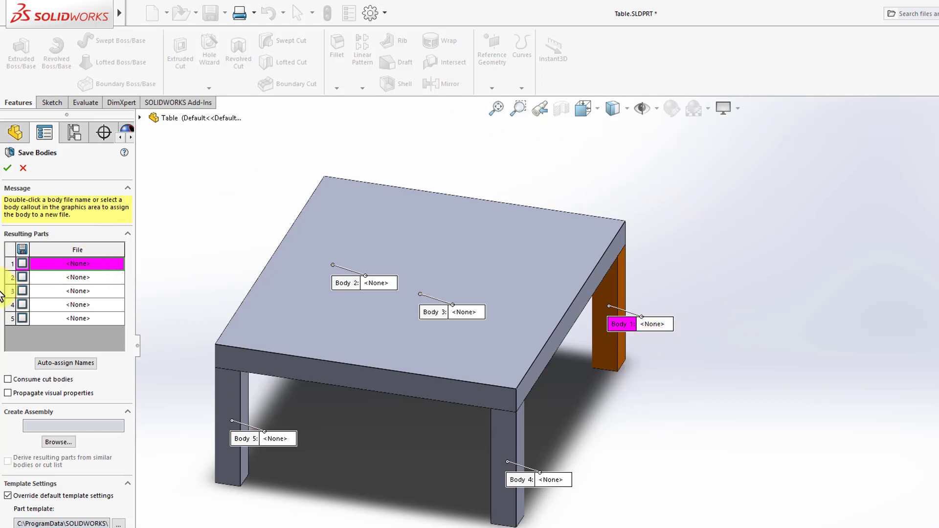
left_click(22, 263)
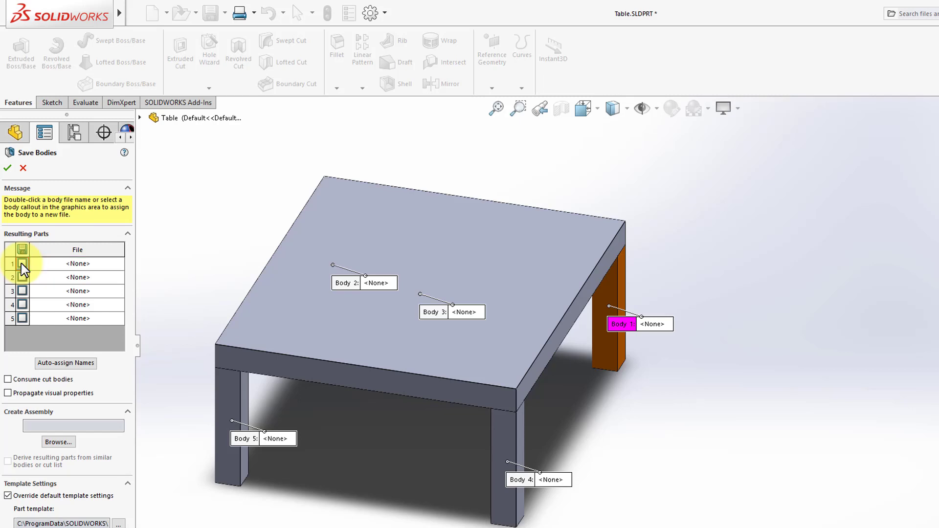
double_click(78, 264)
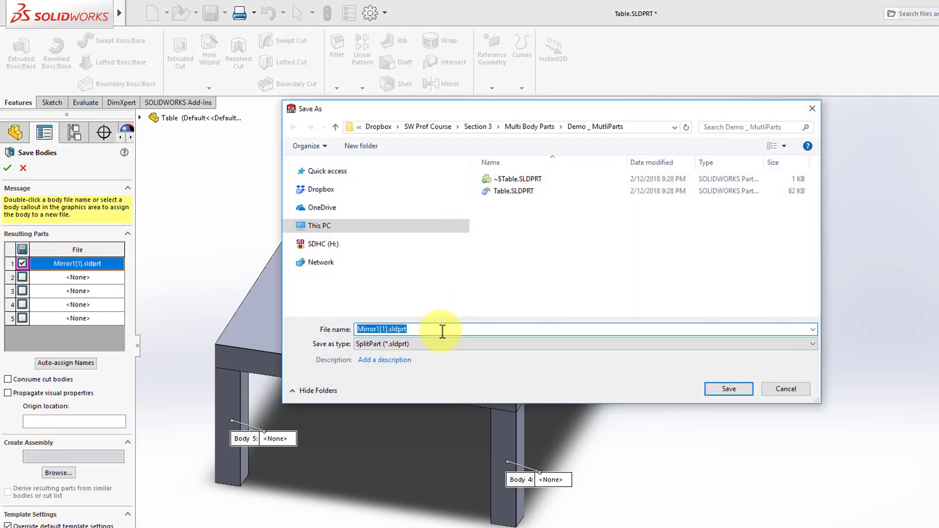
type("Leg")
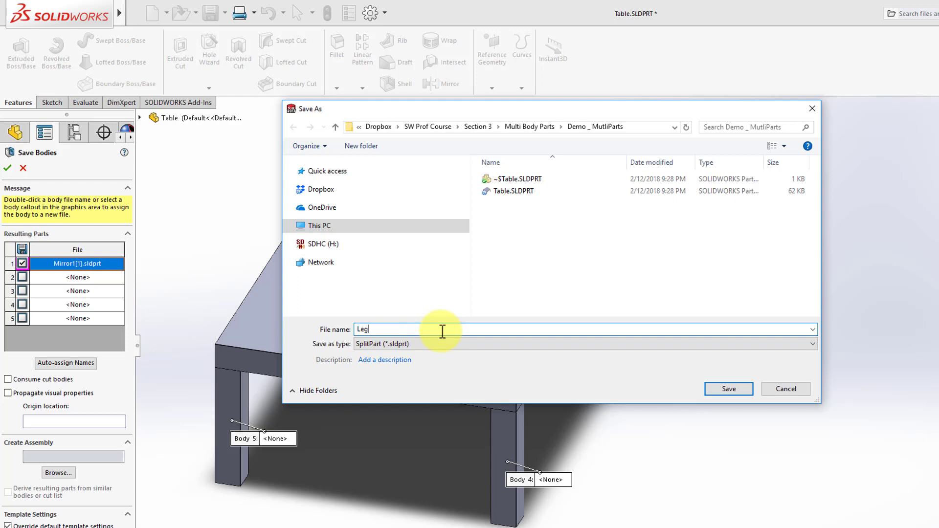
key("Return")
Include the tabletop, body 3, among the resulting parts and name its file Top
left_click(201, 343)
left_click(462, 315)
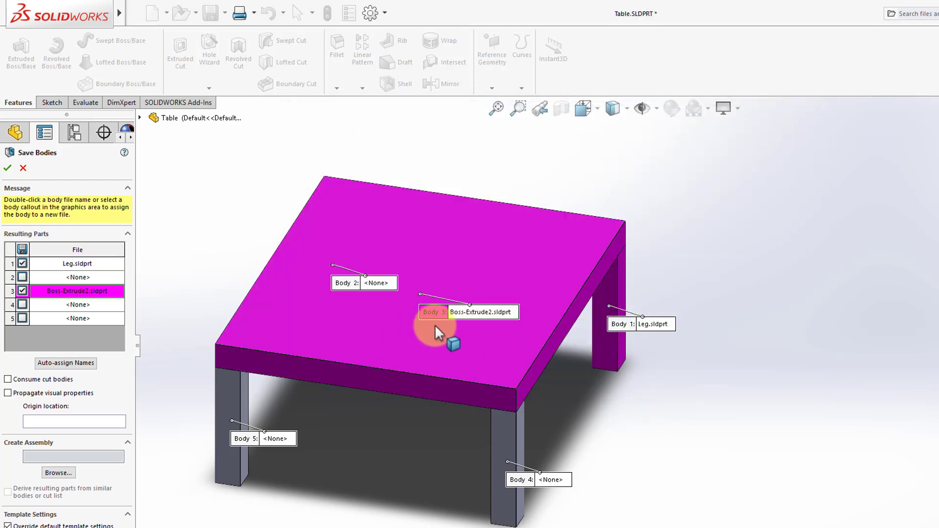
double_click(88, 294)
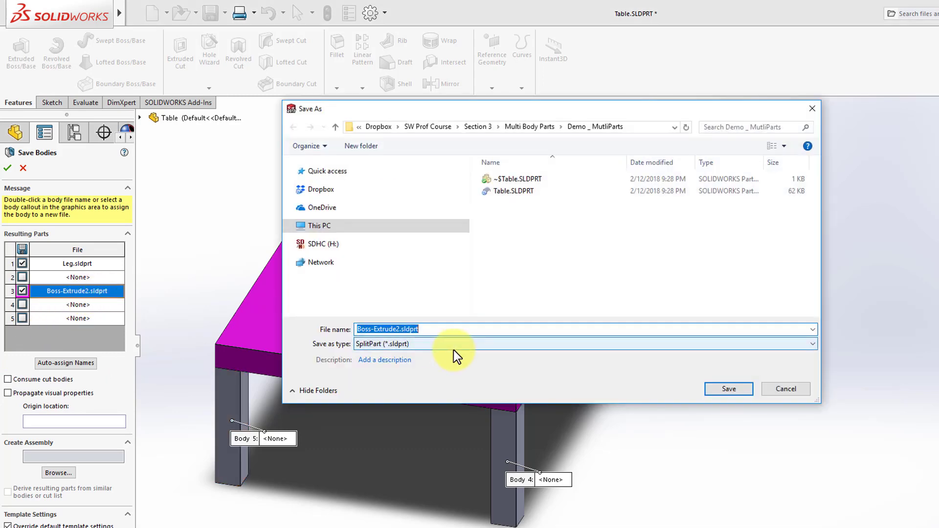
type("Top")
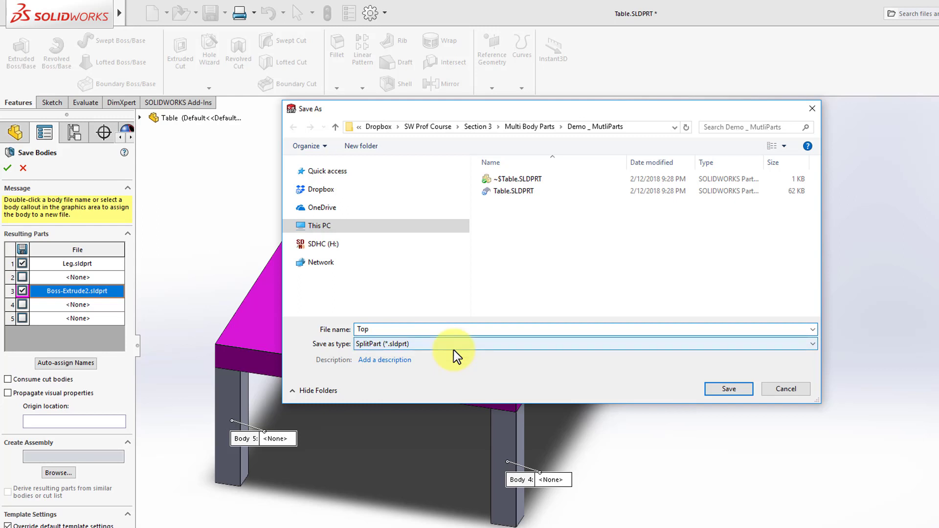
key("Return")
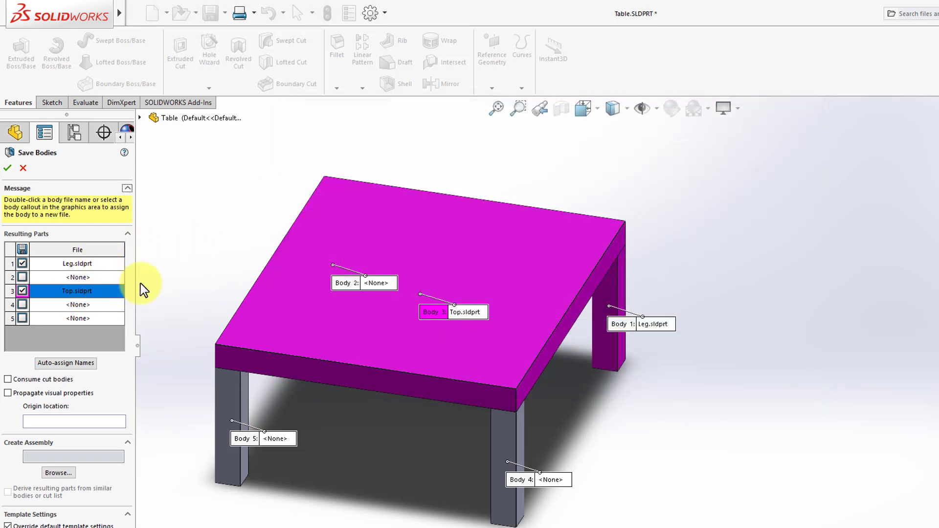
Finish Save Bodies, changing the units of both derived parts to the units of the base part
left_click(8, 168)
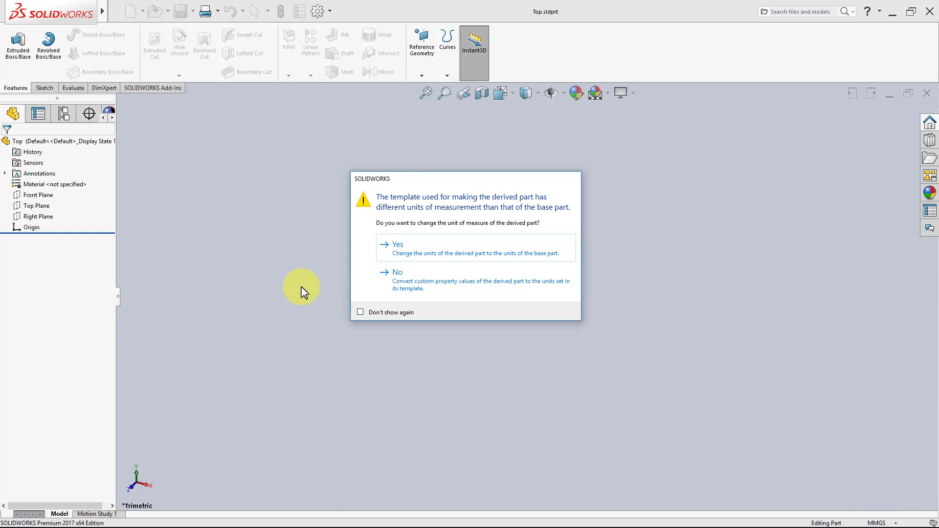
left_click(407, 246)
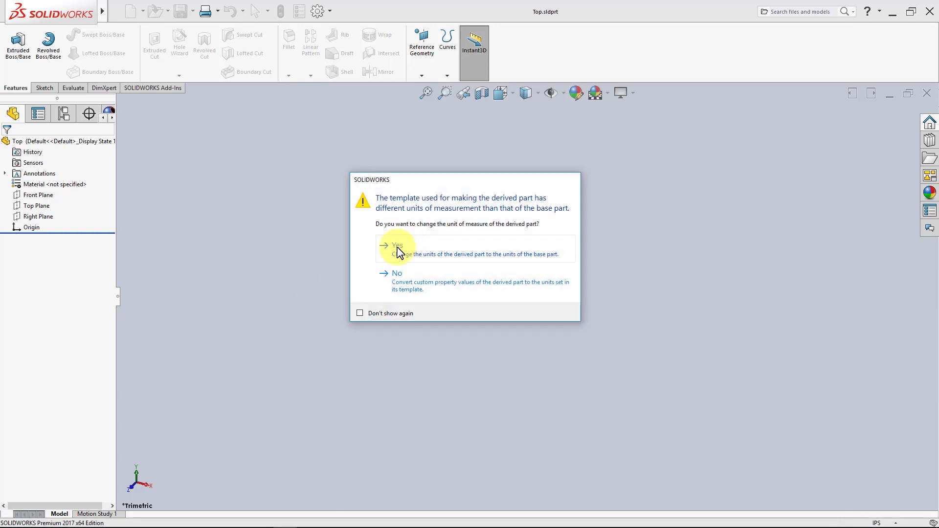
left_click(399, 251)
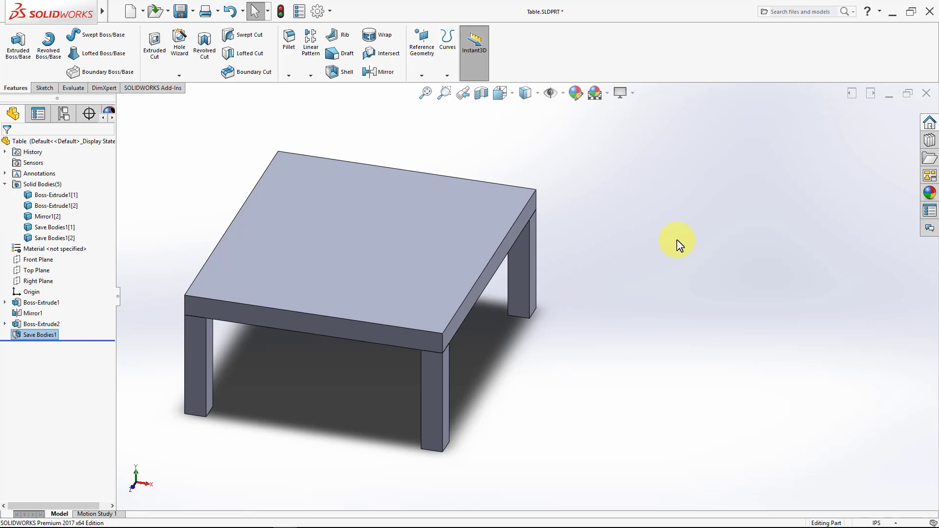
Minimize the Table part and rearrange the Top and Leg windows to examine the two derived parts
left_click(889, 97)
left_click_drag(831, 115, 765, 135)
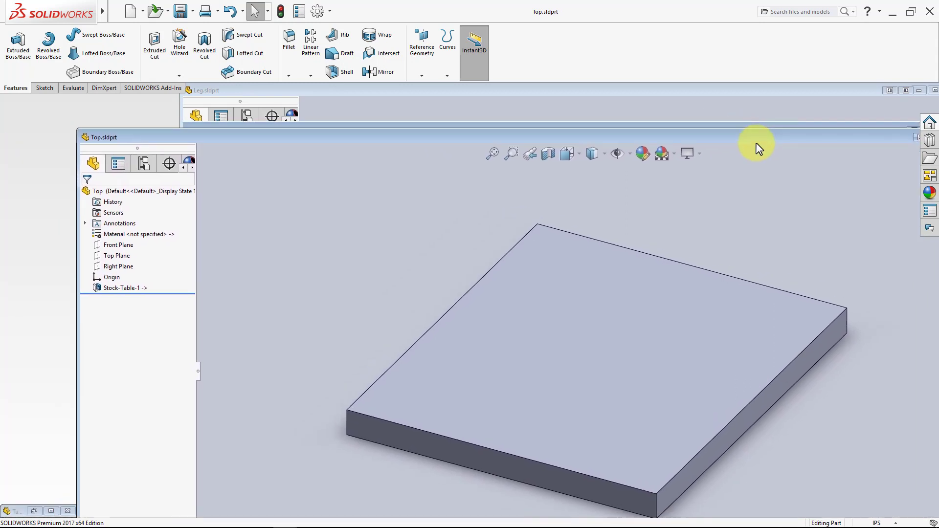
double_click(722, 140)
left_click_drag(691, 84, 529, 356)
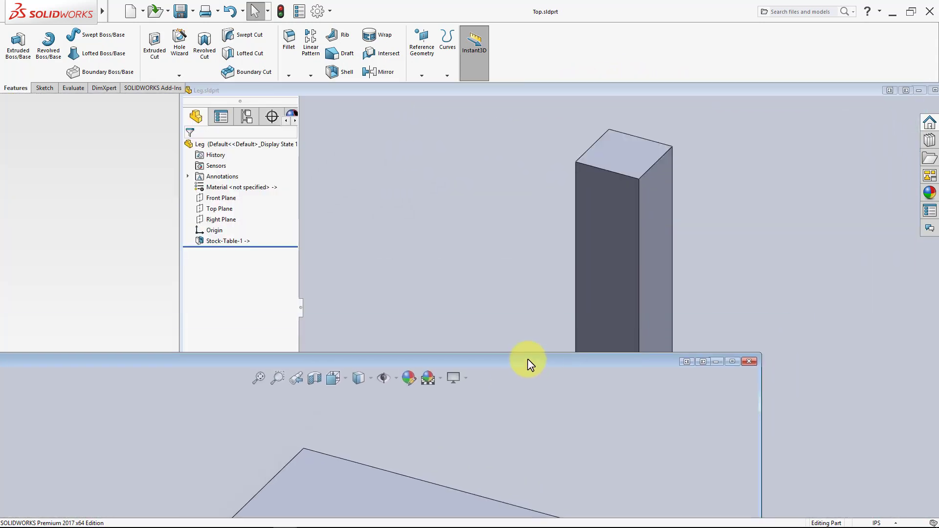
left_click(792, 144)
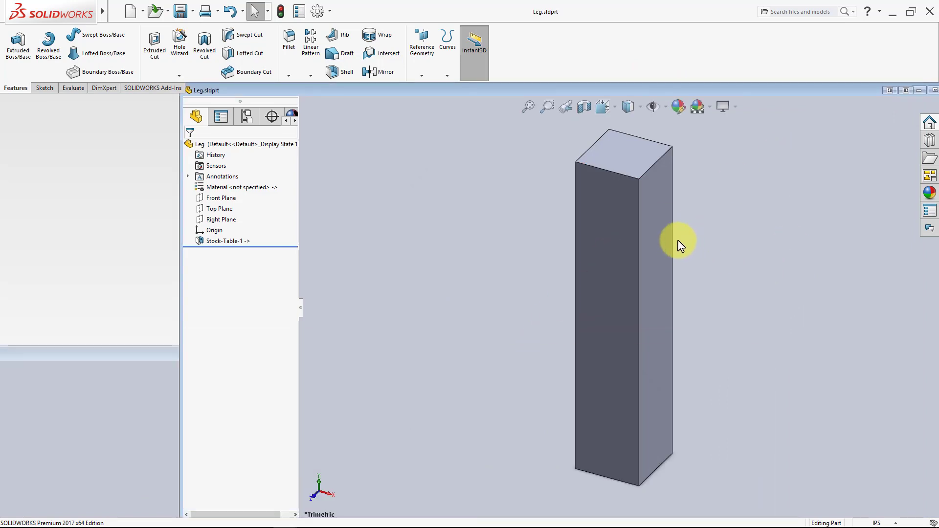
left_click_drag(729, 92, 661, 101)
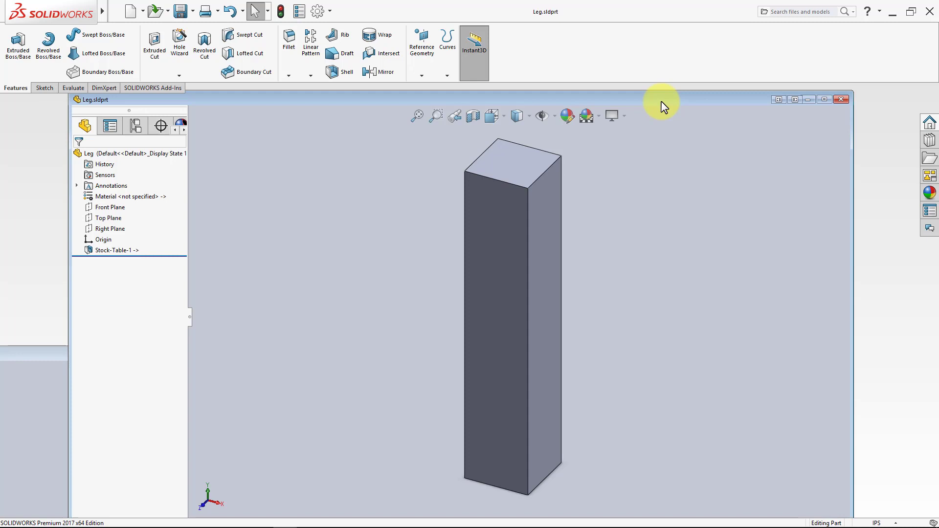
left_click_drag(661, 101, 684, 107)
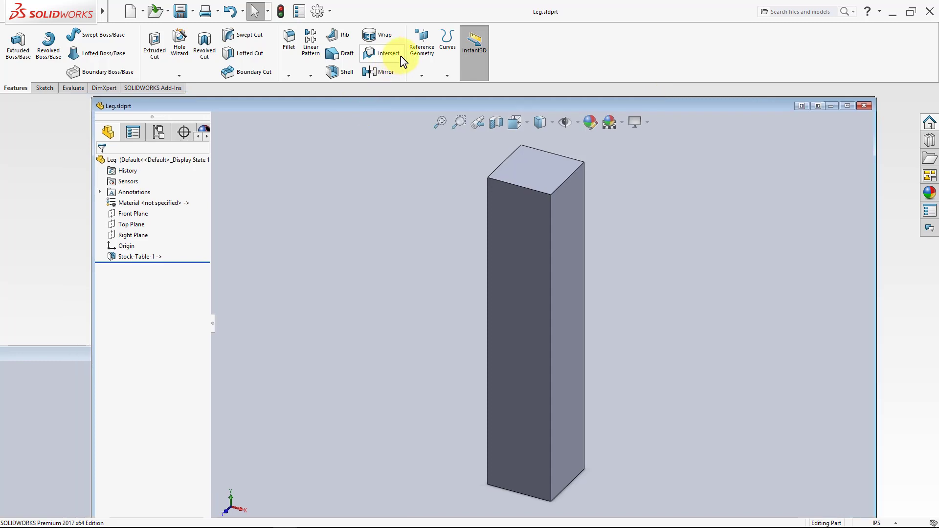
Minimize the Leg and Top part windows and bring the Table part back maximized
left_click(832, 106)
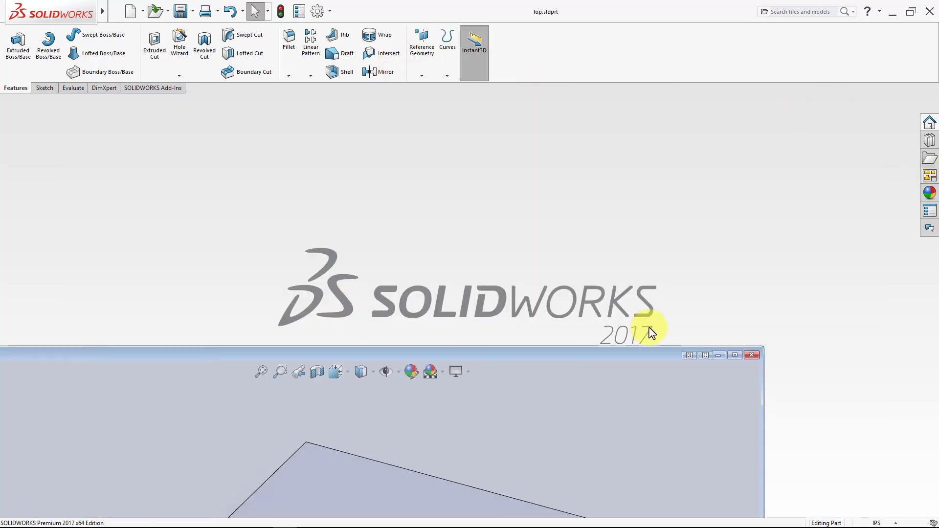
left_click(718, 355)
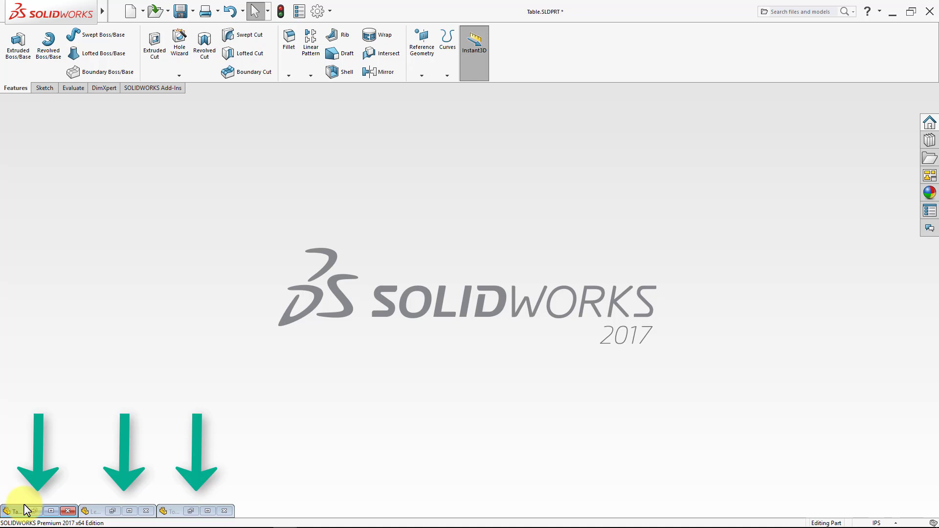
key("ctrl+Tab")
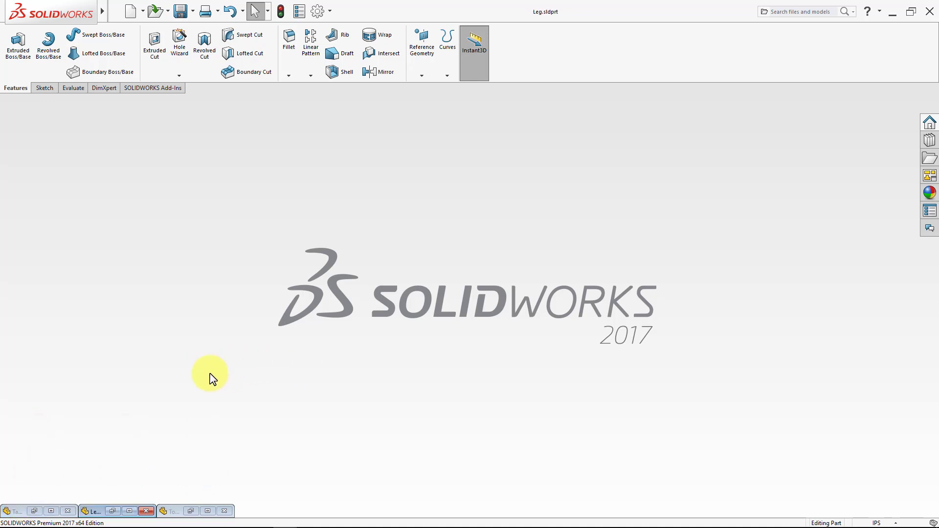
left_click(51, 511)
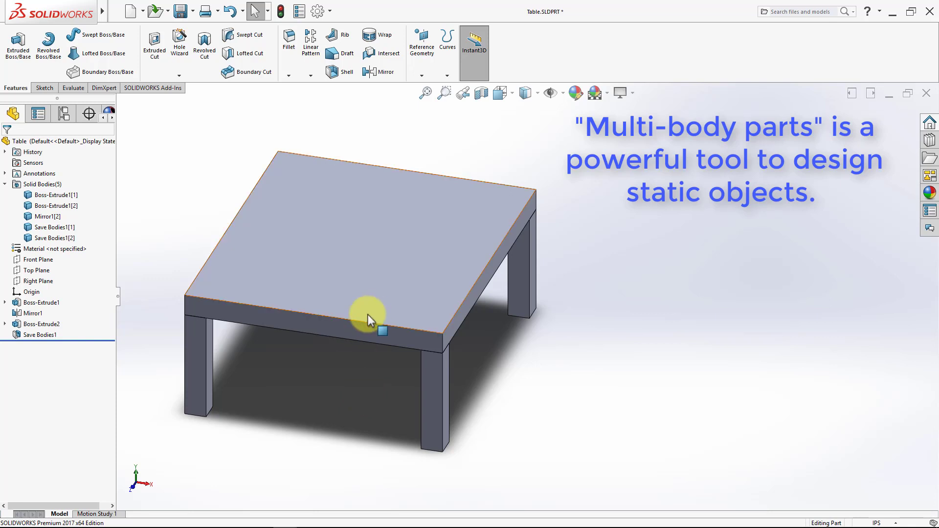
left_click(360, 293)
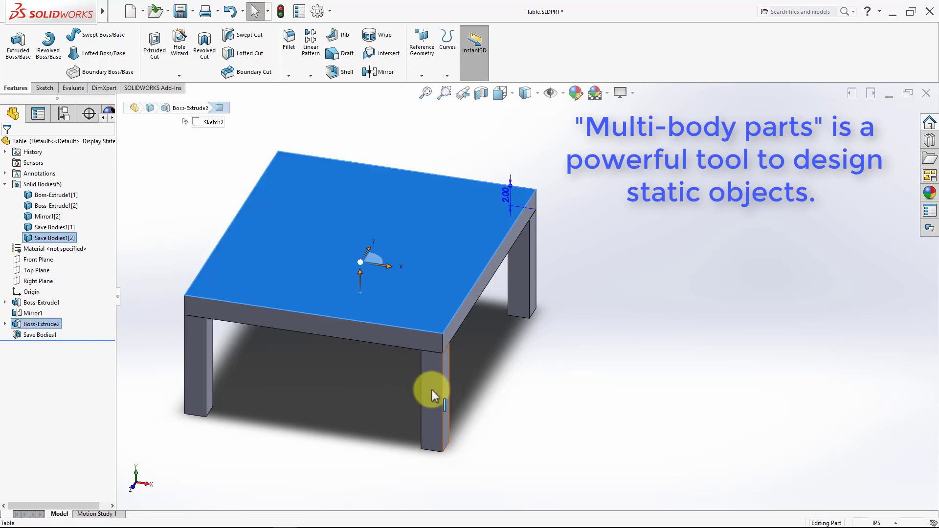
left_click(407, 383)
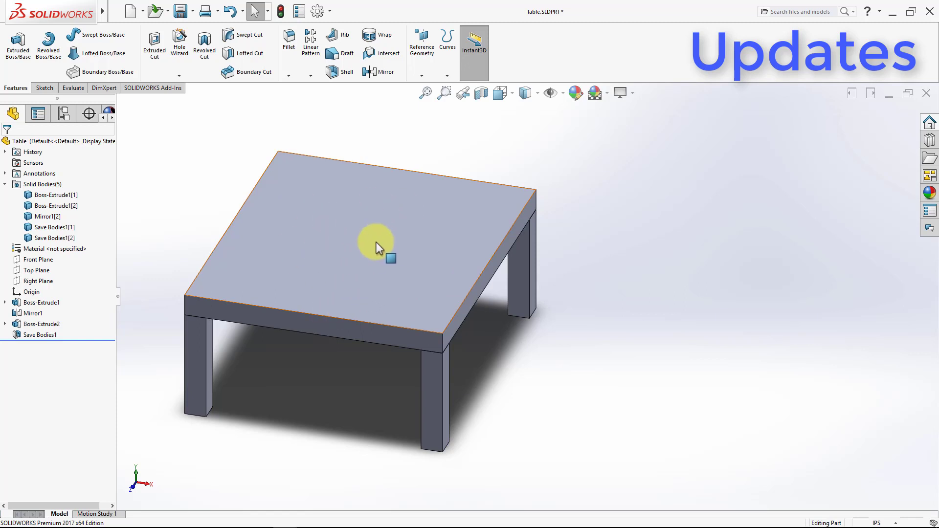
Start a sketch on the tabletop's upper face and draw a corner rectangle about 5.5 by 7.8 in around the origin
left_click(344, 274)
left_click(432, 245)
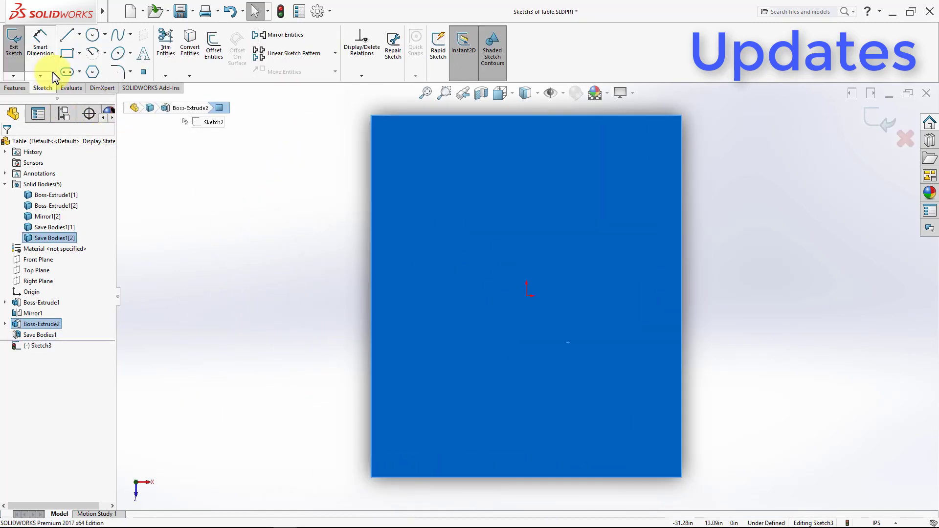
left_click(67, 53)
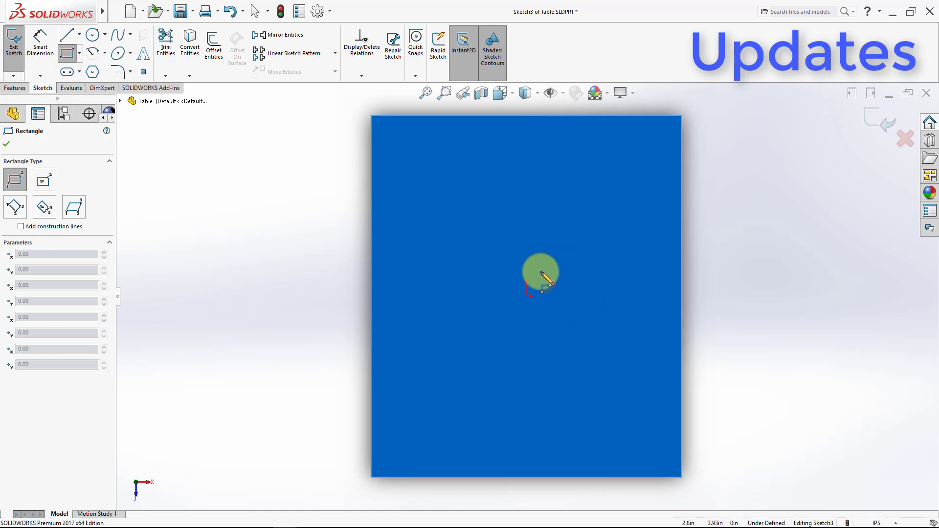
left_click(526, 297)
left_click(492, 345)
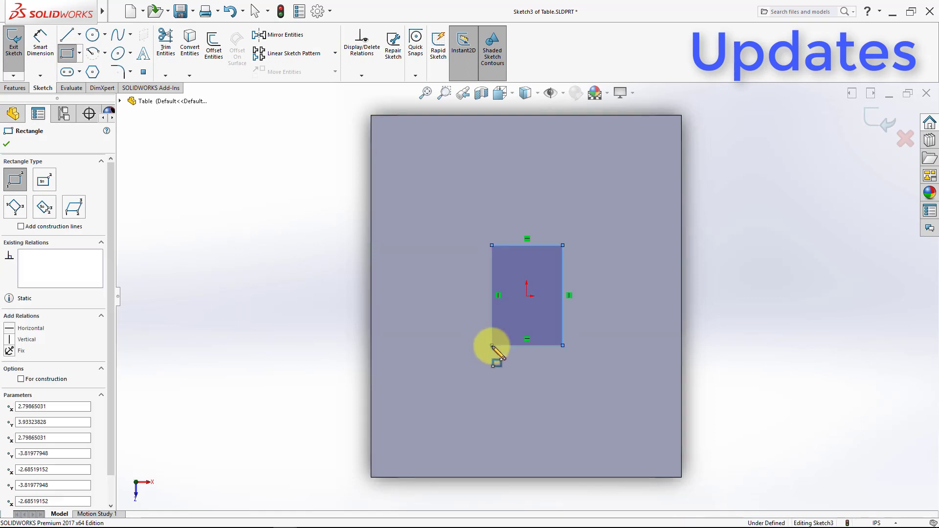
Cut the sketched rectangle through the tabletop with Extruded Cut set to Through All
left_click(16, 90)
left_click(156, 49)
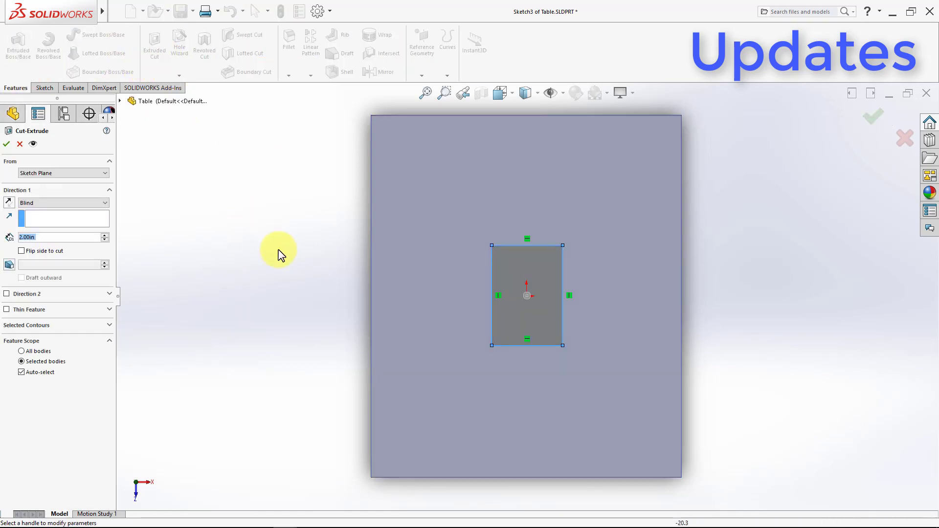
middle_click_drag(289, 264, 313, 161)
left_click(58, 203)
left_click(57, 215)
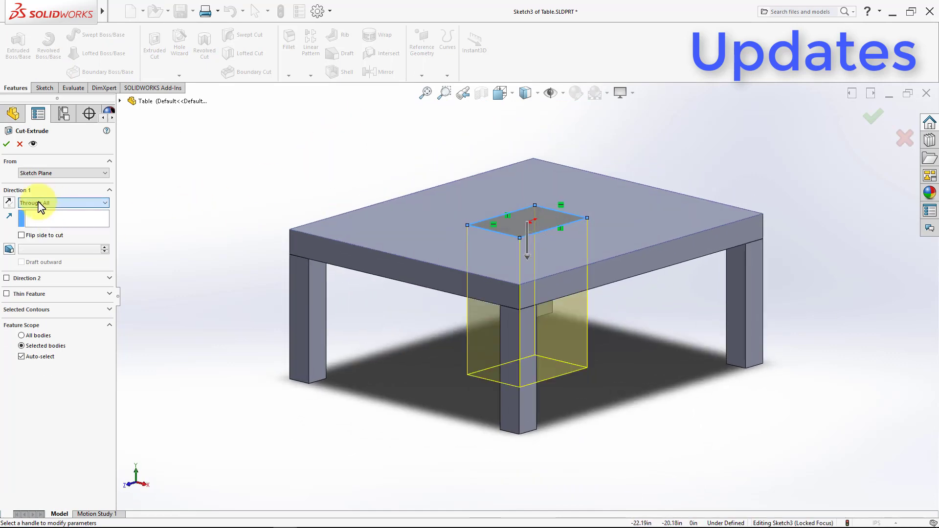
left_click(6, 144)
middle_click_drag(266, 289, 559, 308)
key("f")
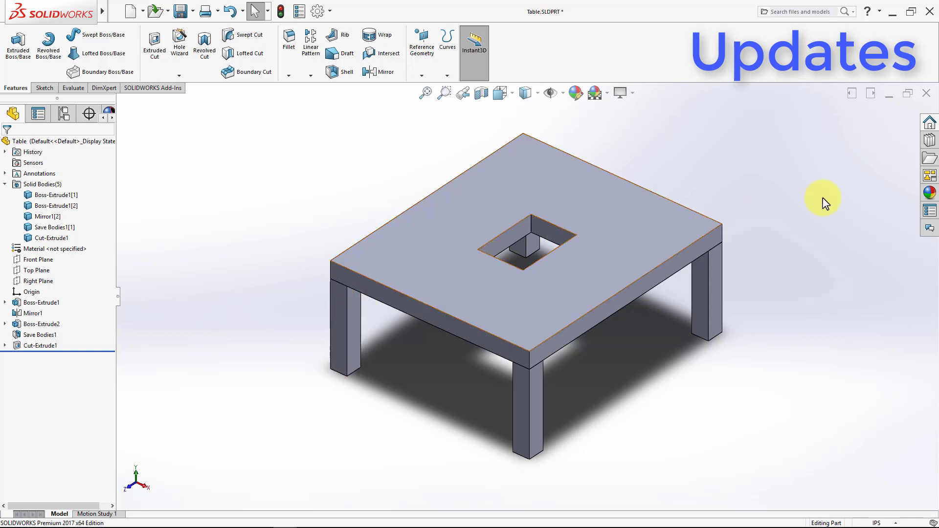
Minimize the Table part, open the Top part maximized to check it for the cut, save it and minimize it
left_click(894, 100)
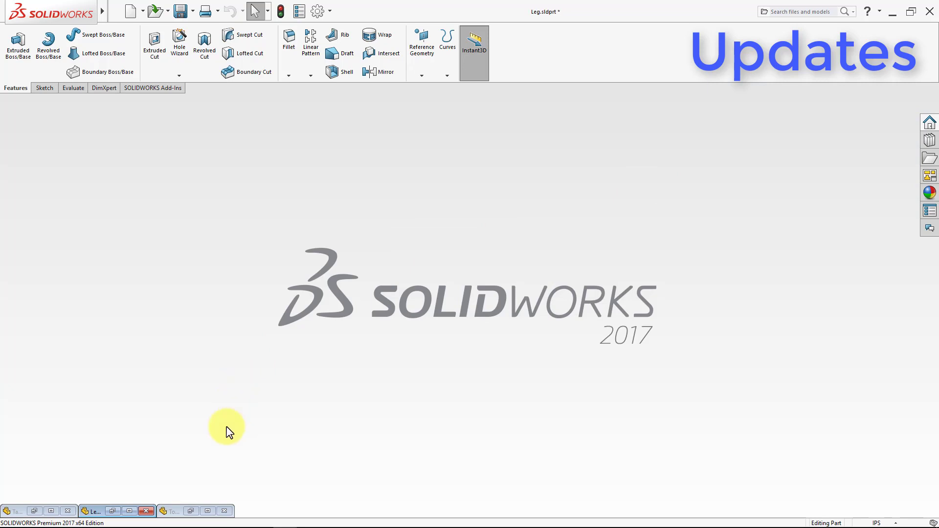
left_click(207, 511)
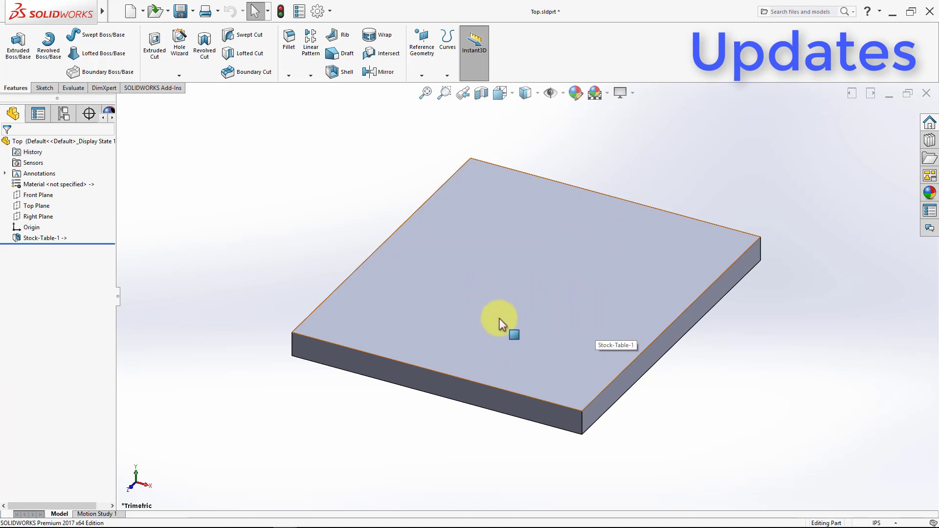
key("ctrl+s")
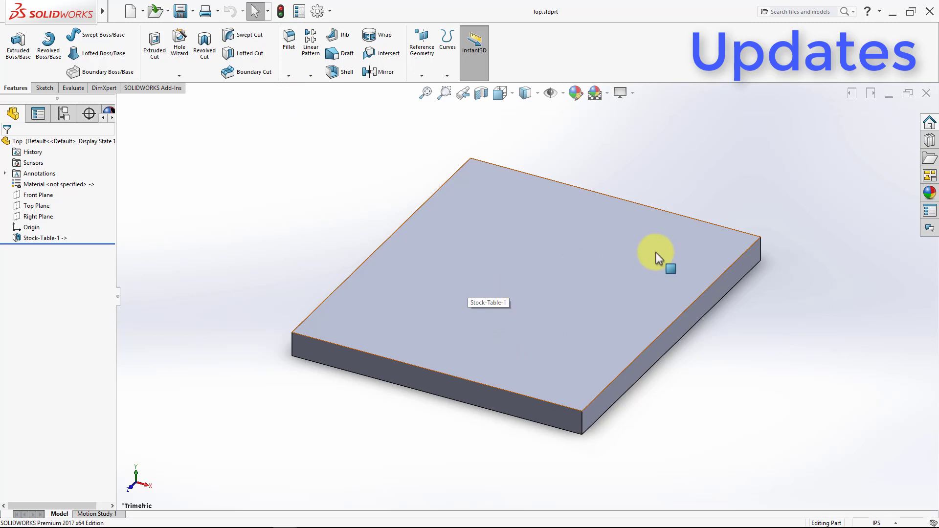
left_click(893, 94)
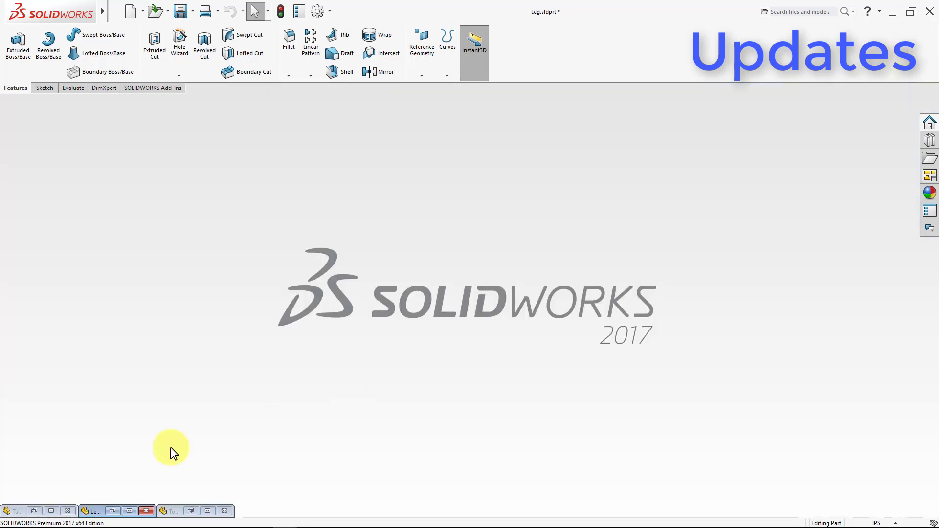
Bring back the Table part, reorder Cut-Extrude1 above Save Bodies1 in the feature tree and save the part
left_click(51, 511)
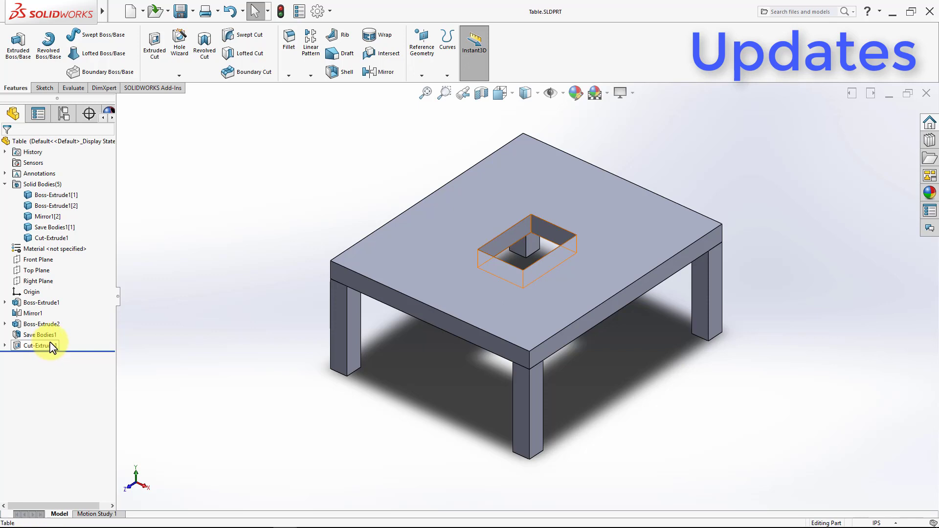
left_click_drag(48, 345, 41, 327)
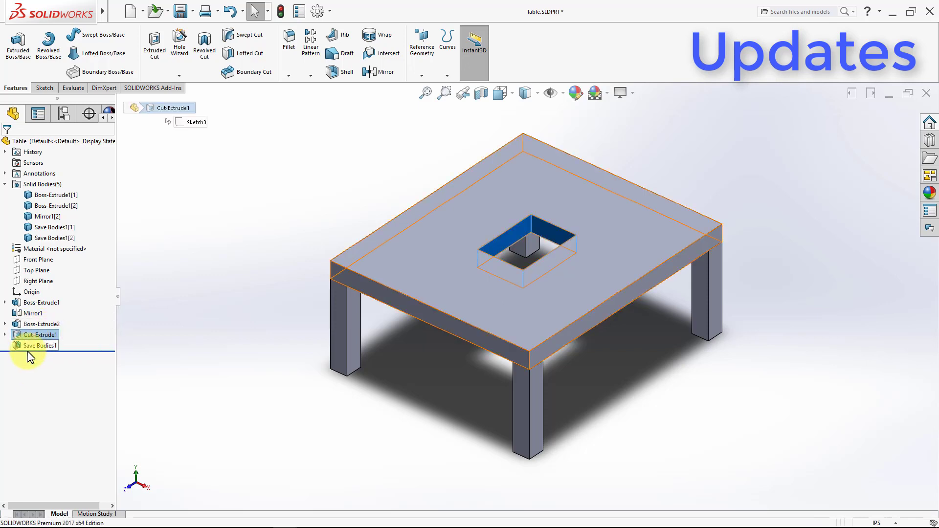
left_click(52, 385)
left_click(180, 11)
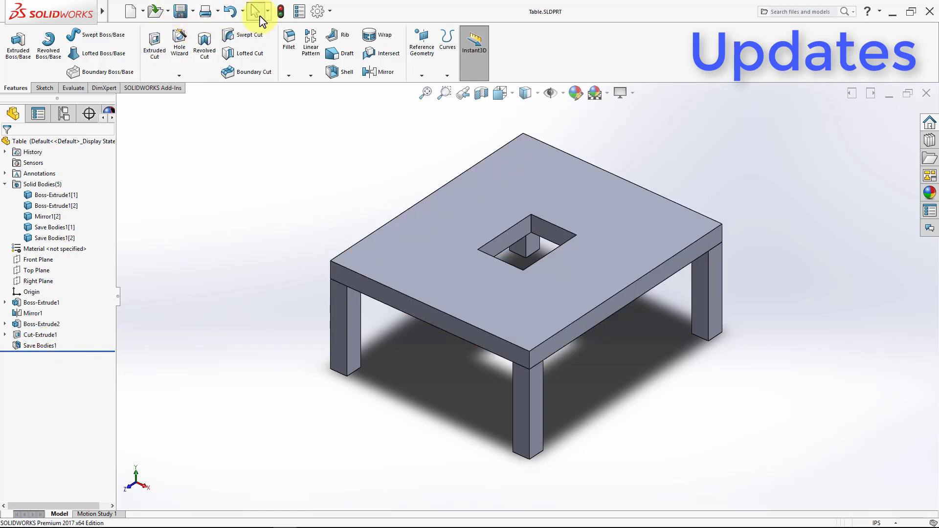
Switch to the Top part to examine its upper face for the cut, and return to the Table part
left_click(889, 94)
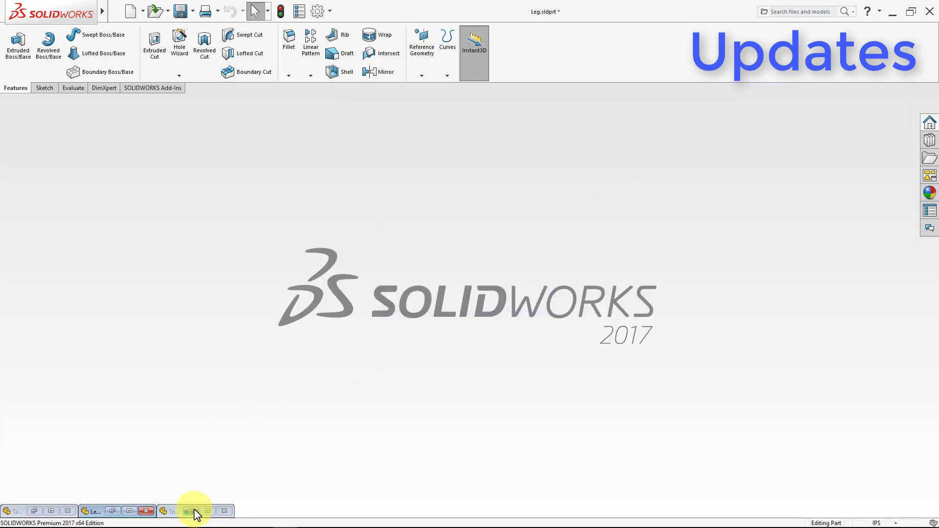
left_click(197, 511)
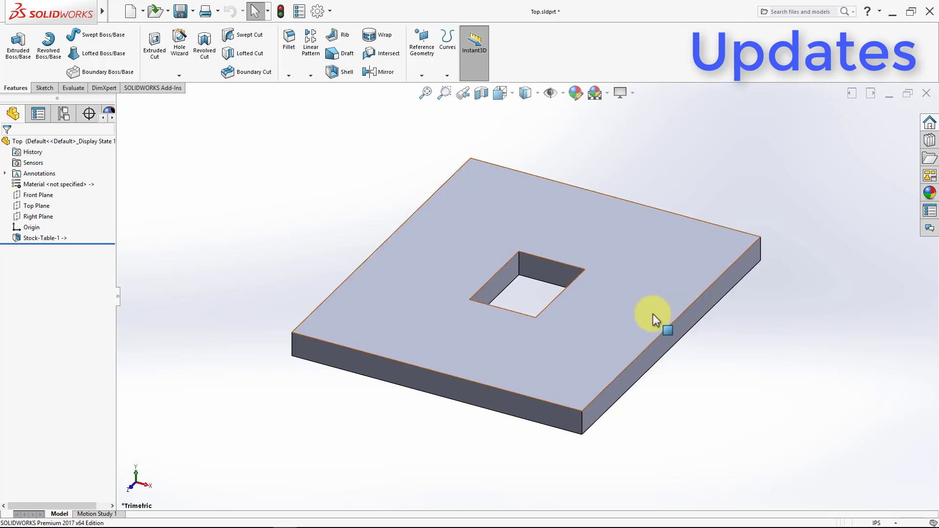
left_click(571, 339)
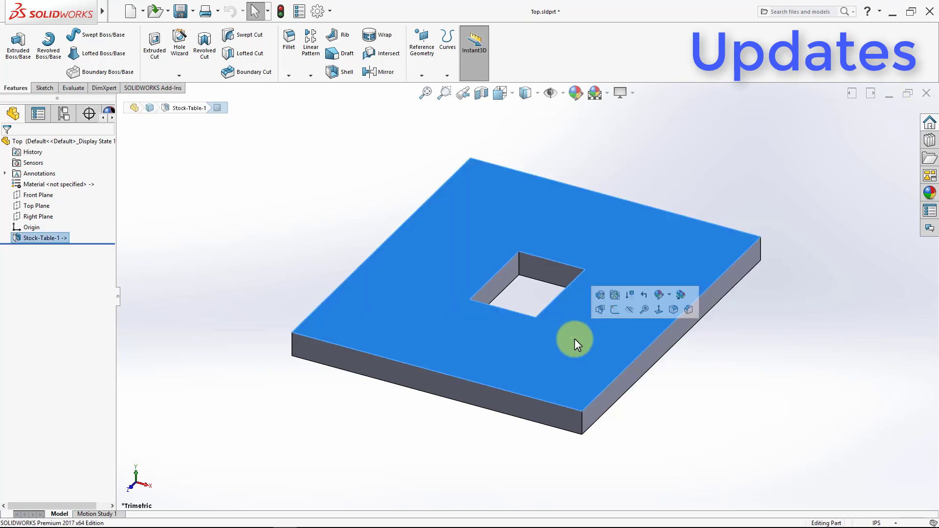
left_click(656, 373)
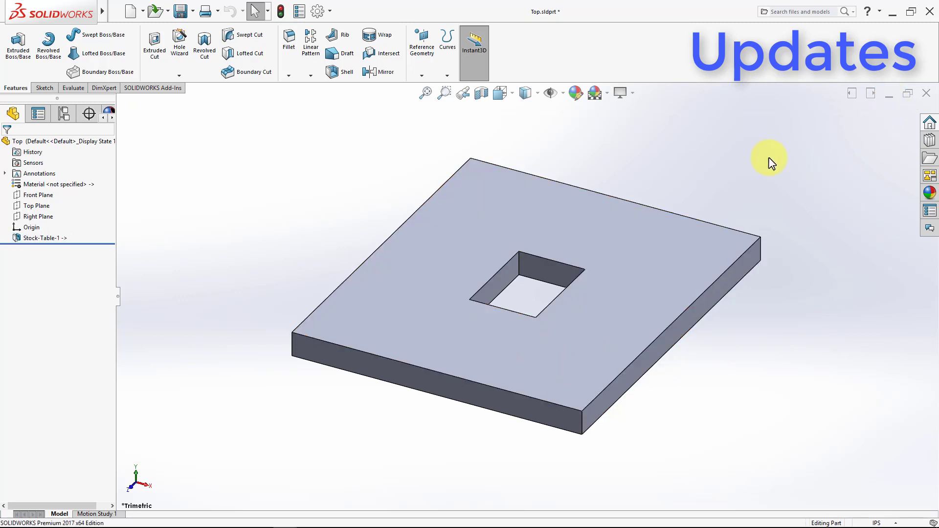
left_click(889, 95)
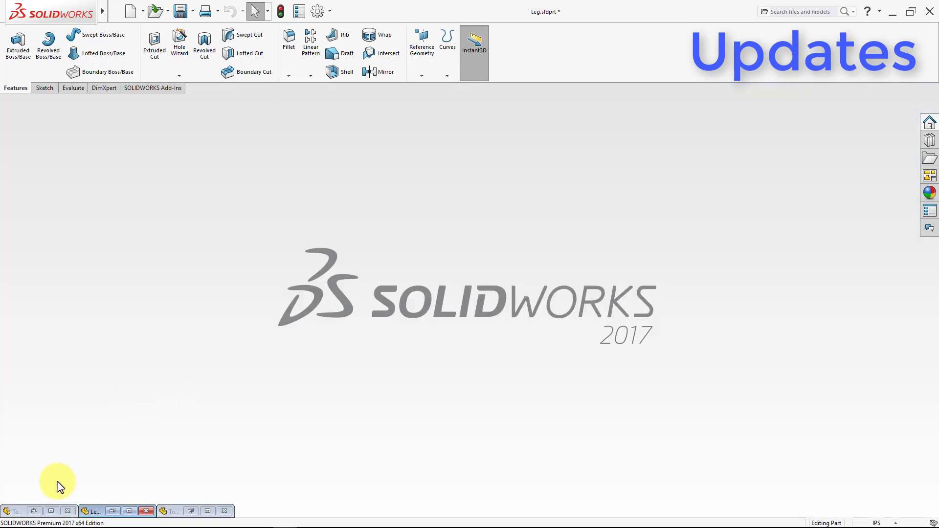
left_click(35, 511)
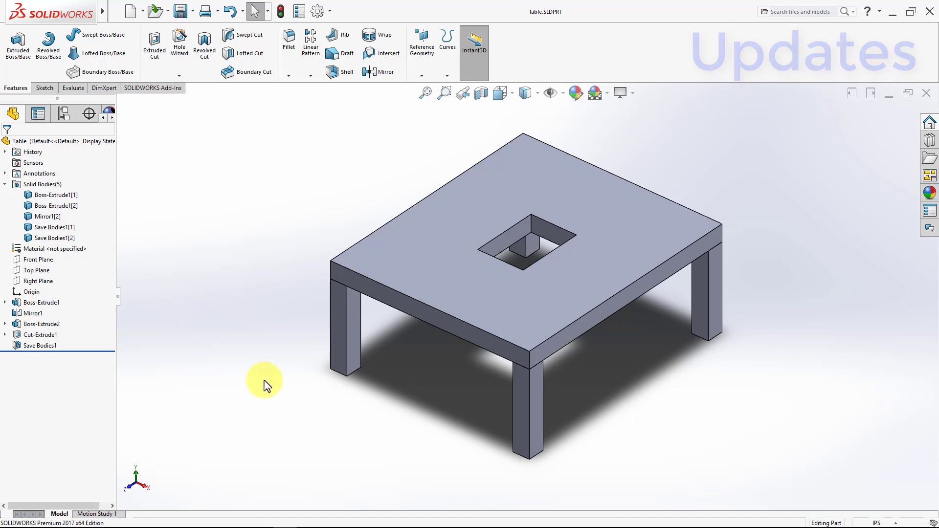